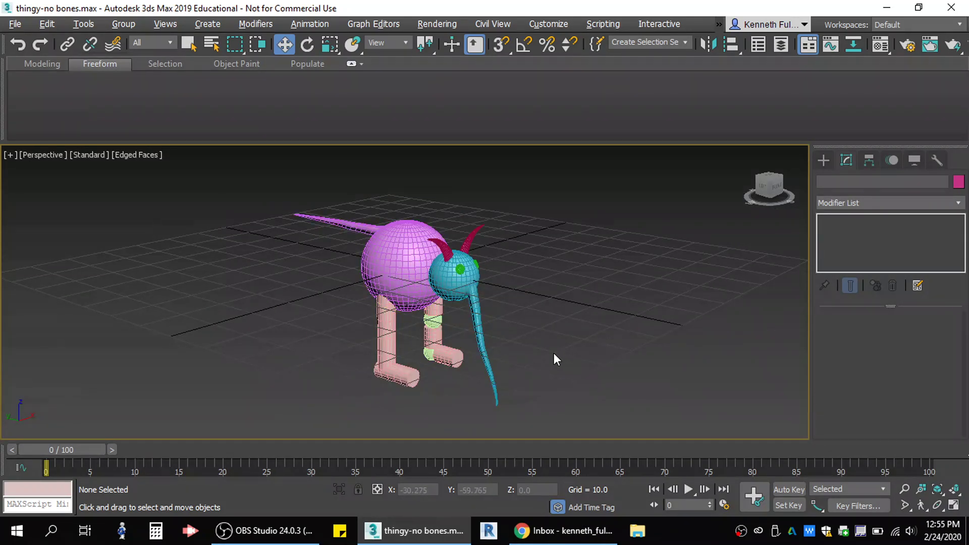
Hide the perspective view's grid and examine the creature's body and legs from the left and front
{"action": "key", "text": "g"}
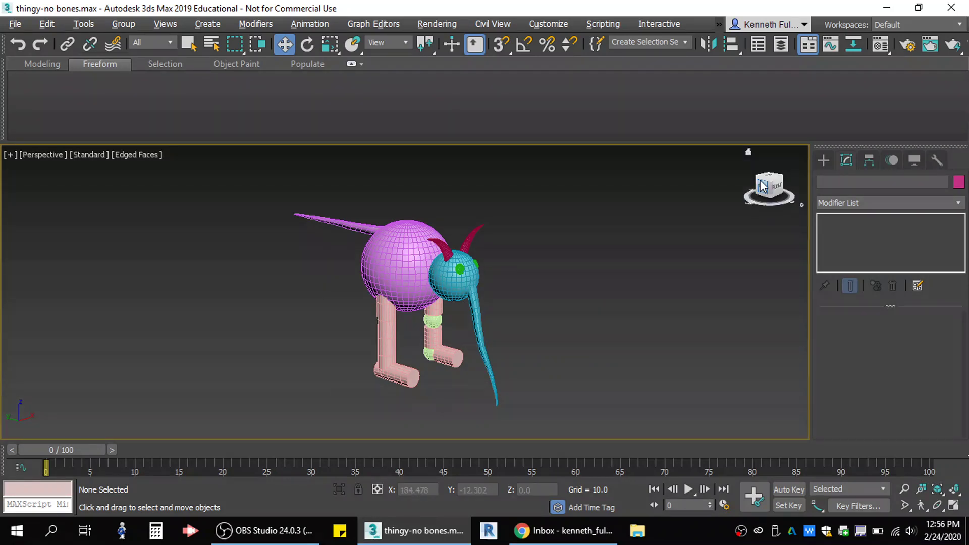
{"action": "middle_click_drag", "start_coordinate": [456, 286], "coordinate": [421, 301]}
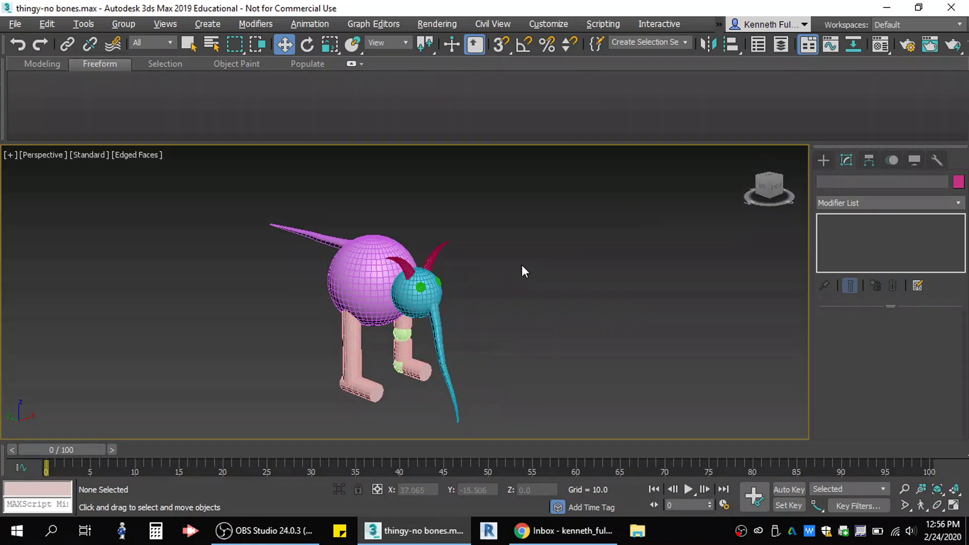
{"action": "left_click", "coordinate": [369, 285]}
{"action": "mouse_move", "coordinate": [770, 194]}
{"action": "left_mouse_down"}
{"action": "mouse_move", "coordinate": [795, 196]}
{"action": "mouse_move", "coordinate": [757, 196]}
{"action": "mouse_move", "coordinate": [769, 195]}
{"action": "left_mouse_up"}
{"action": "left_click", "coordinate": [769, 195]}
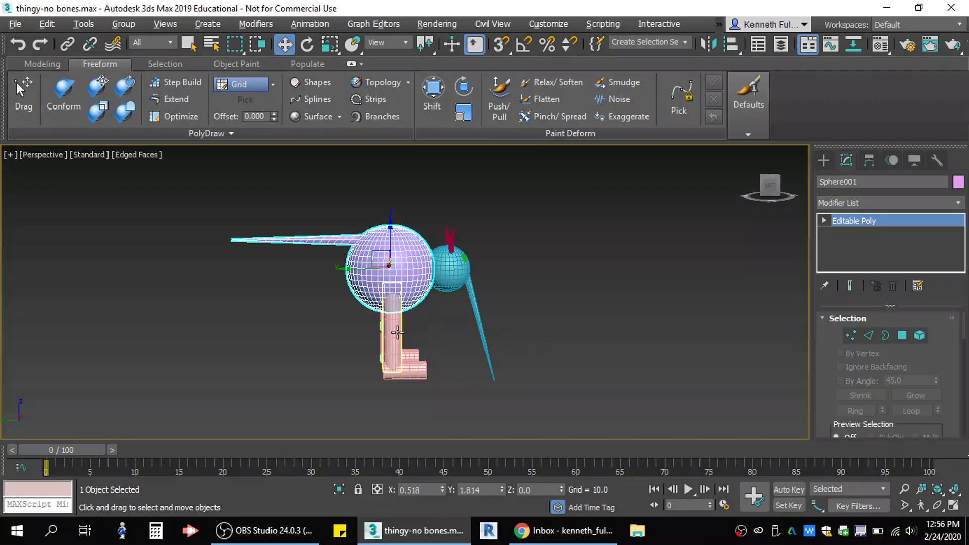
{"action": "left_click", "coordinate": [766, 187]}
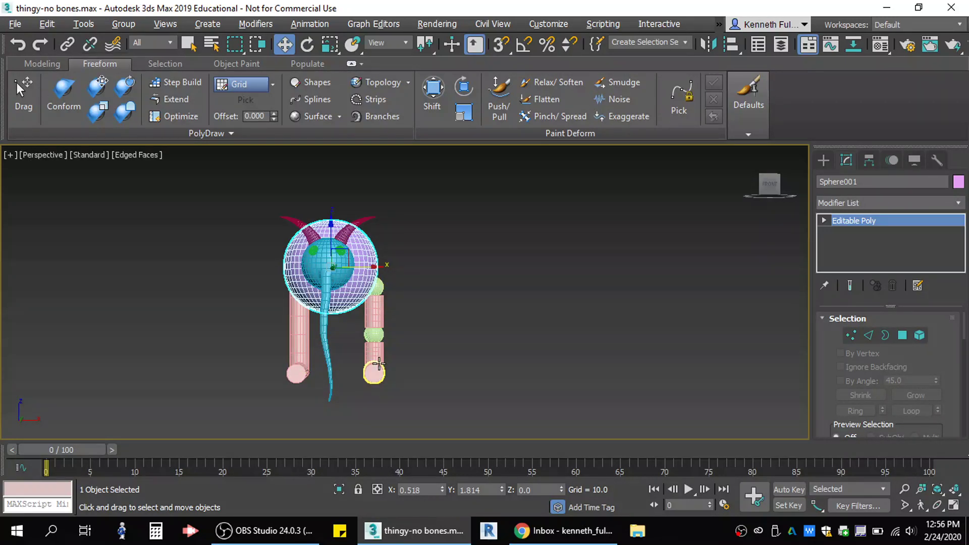
{"action": "left_click", "coordinate": [765, 183]}
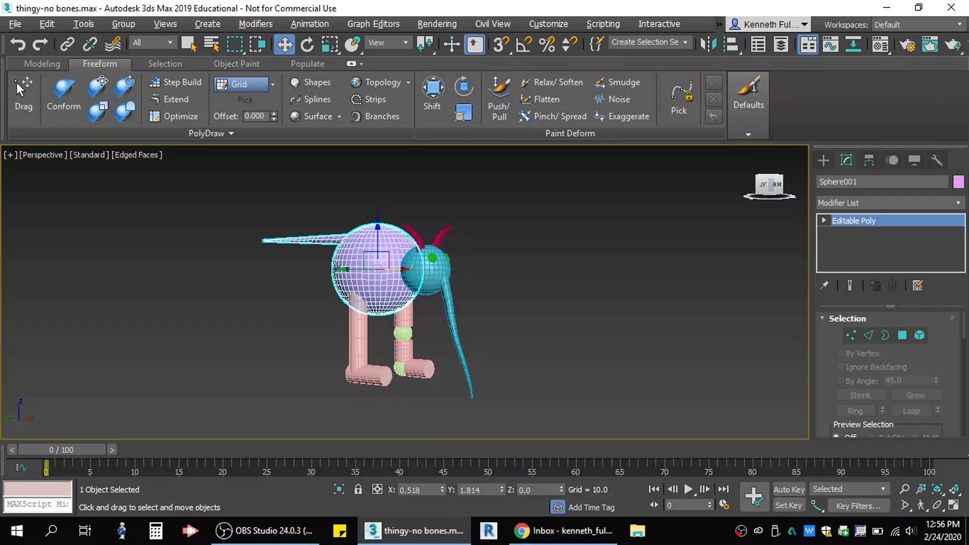
Join the horizontal foot cylinder to the solid leg cylinder as a Boolean compound object
{"action": "left_click", "coordinate": [359, 329]}
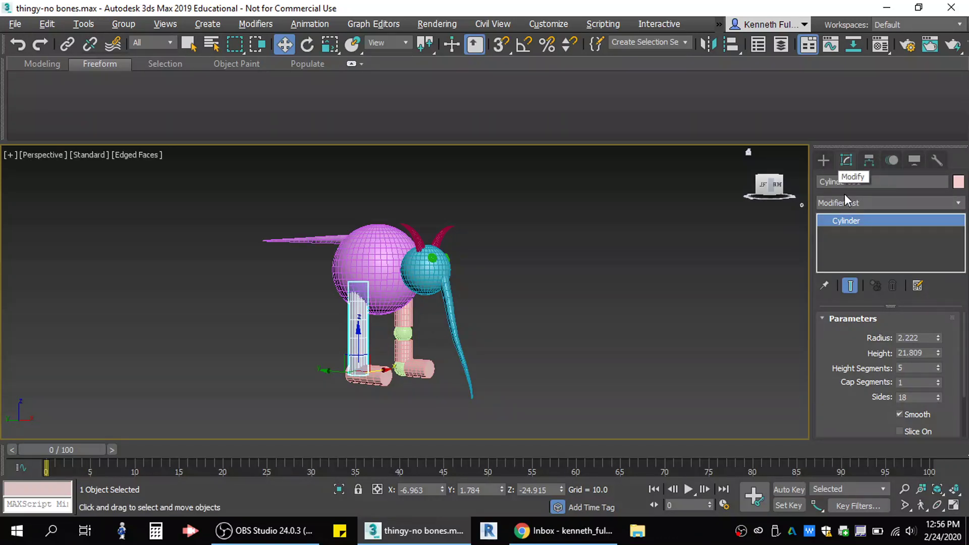
{"action": "left_click", "coordinate": [825, 162]}
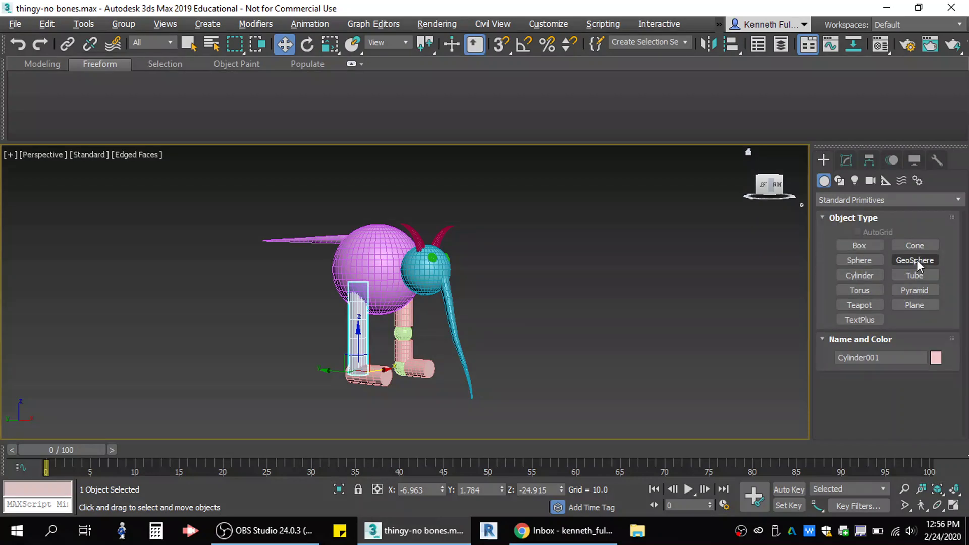
{"action": "left_click", "coordinate": [843, 201]}
{"action": "left_click", "coordinate": [847, 238]}
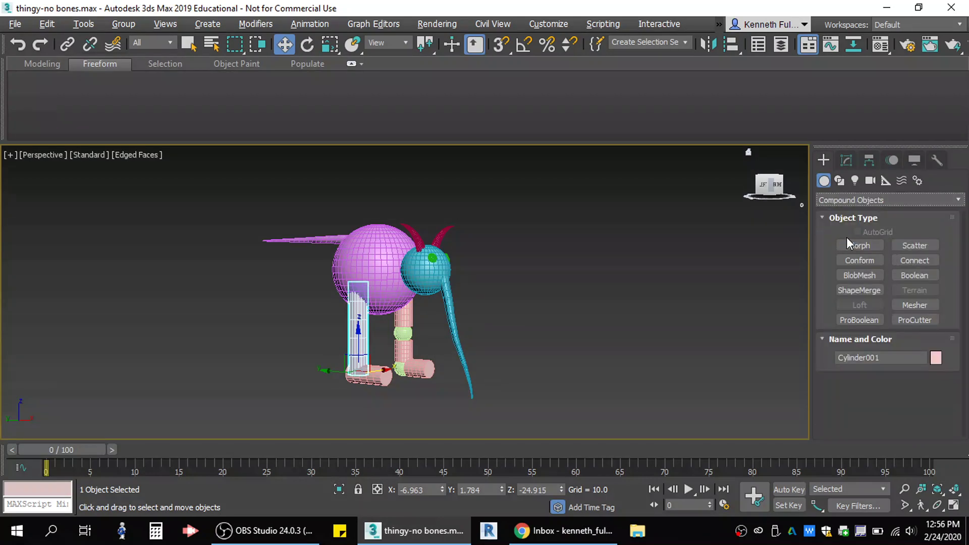
{"action": "left_click", "coordinate": [918, 275]}
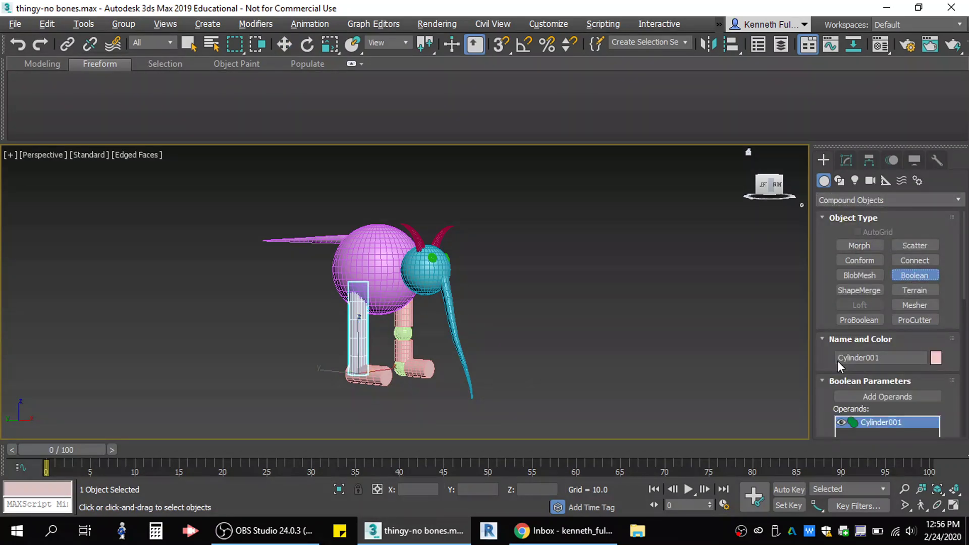
{"action": "scroll", "coordinate": [838, 360], "scroll_direction": "down", "scroll_amount": 1}
{"action": "left_click", "coordinate": [887, 374]}
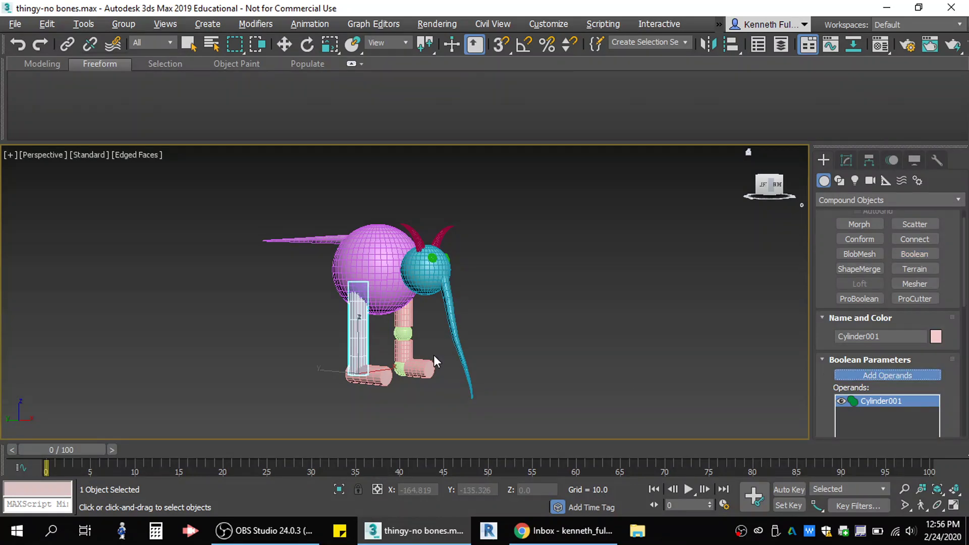
{"action": "left_click", "coordinate": [391, 374]}
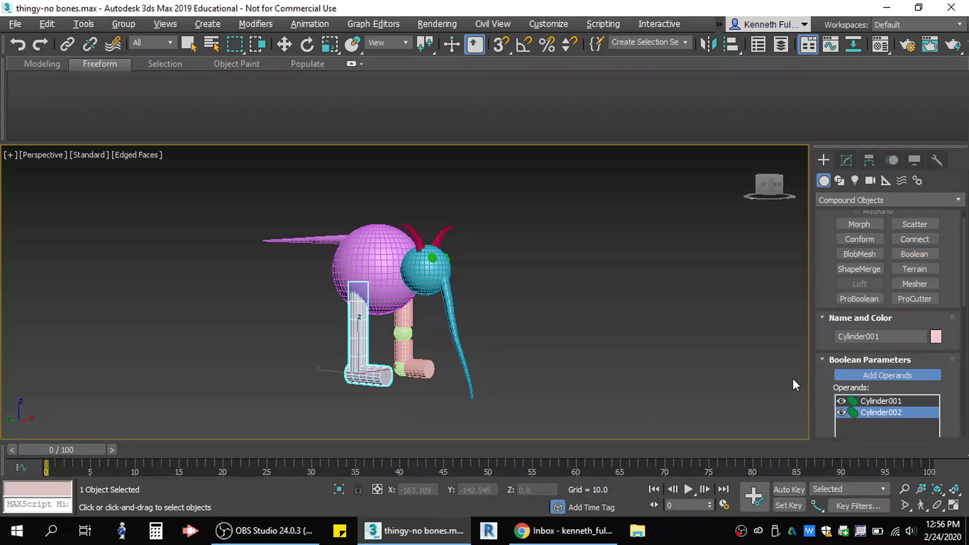
{"action": "left_click", "coordinate": [902, 377]}
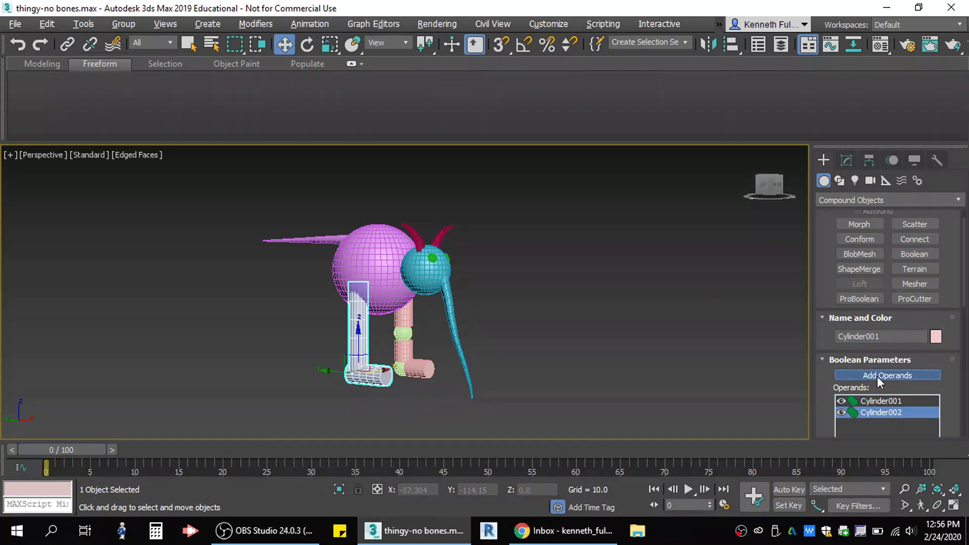
{"action": "left_click", "coordinate": [537, 293]}
{"action": "left_click", "coordinate": [357, 338]}
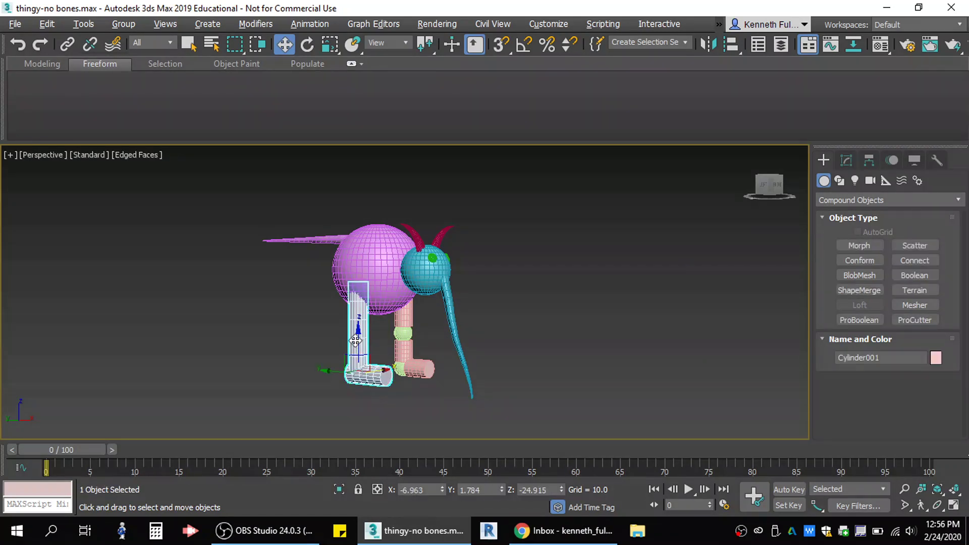
Inspect the separate upper and lower segments of the jointed leg, leaving nothing selected
{"action": "left_click", "coordinate": [404, 312]}
{"action": "left_click", "coordinate": [405, 345]}
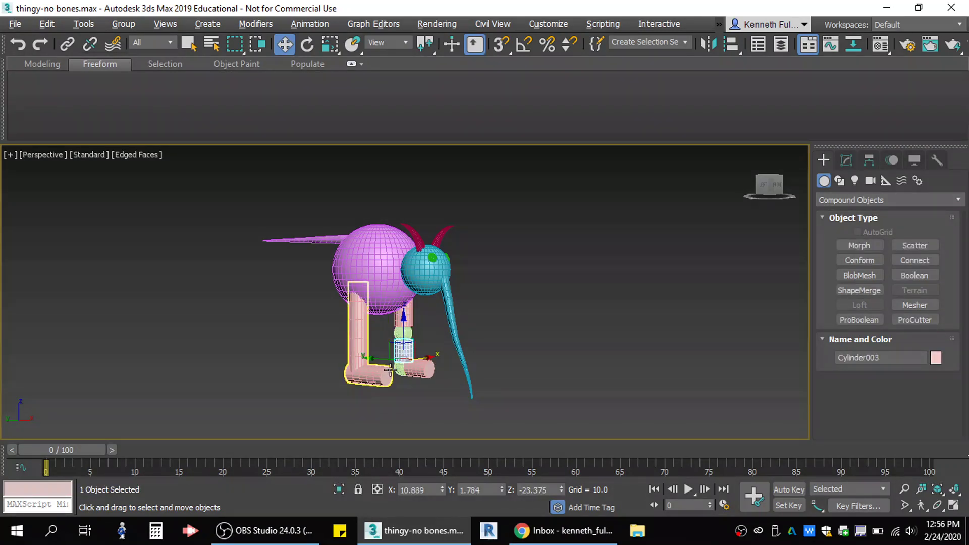
{"action": "left_click", "coordinate": [517, 302]}
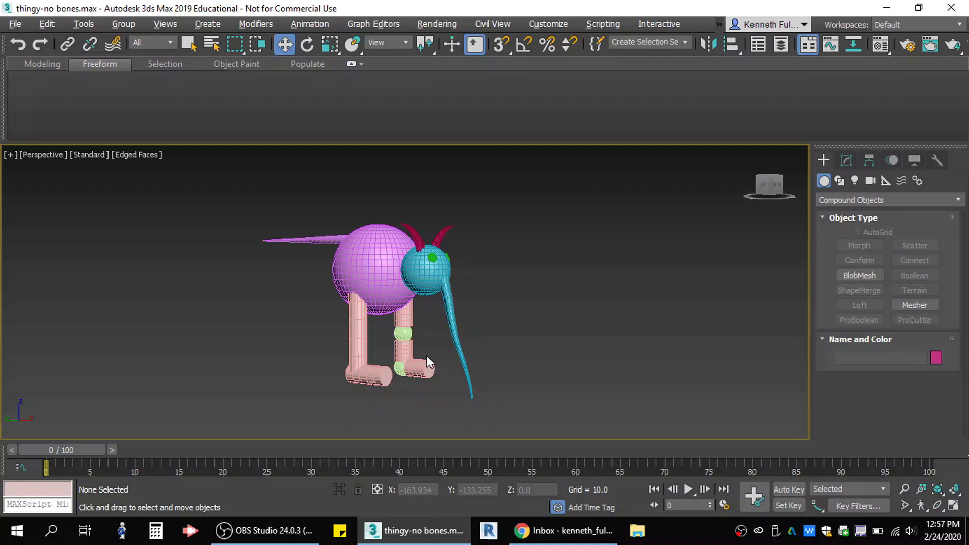
Show the creature in the Left view as a wireframe
{"action": "key", "text": "l"}
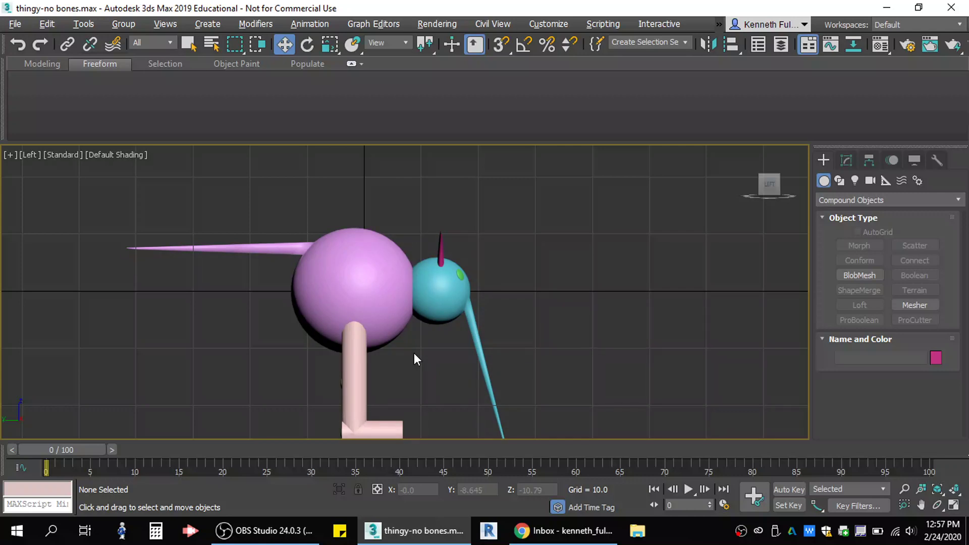
{"action": "key", "text": "F4"}
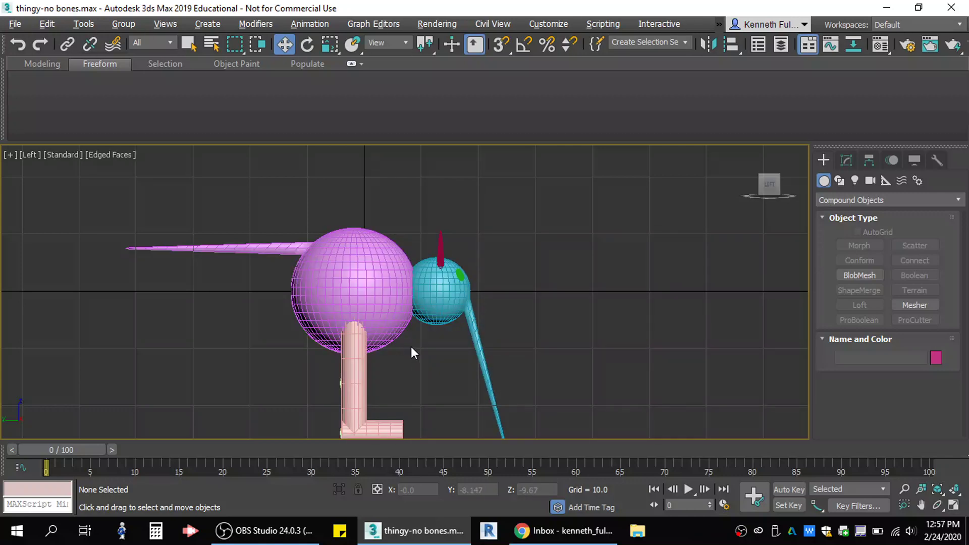
{"action": "middle_click_drag", "start_coordinate": [400, 359], "coordinate": [446, 341]}
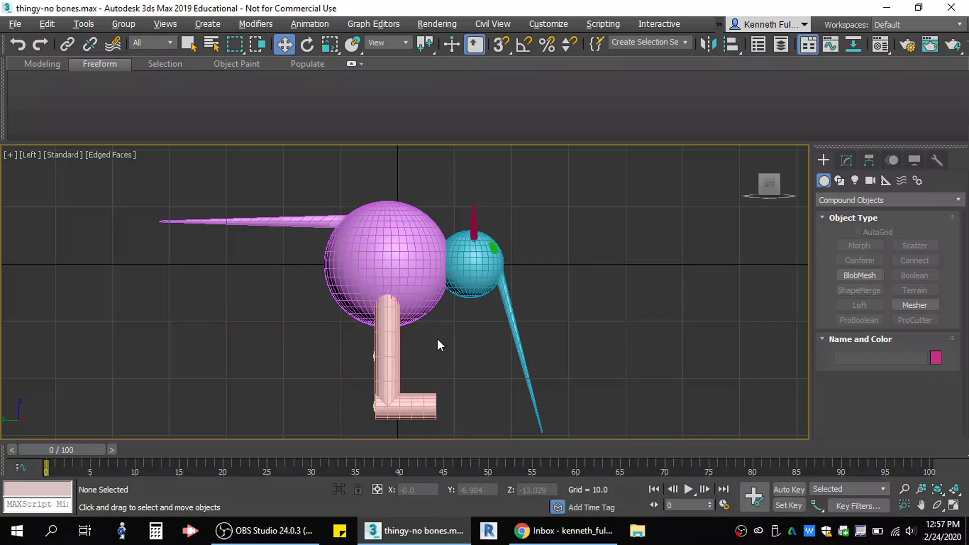
{"action": "key", "text": "F3"}
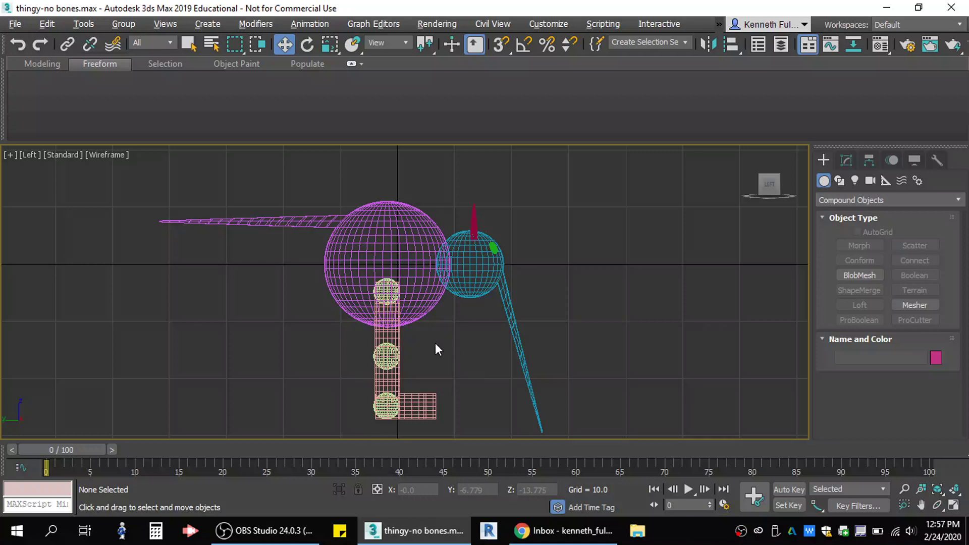
{"action": "scroll", "coordinate": [411, 323], "scroll_direction": "up", "scroll_amount": 4}
{"action": "scroll", "coordinate": [409, 333], "scroll_direction": "down", "scroll_amount": 6}
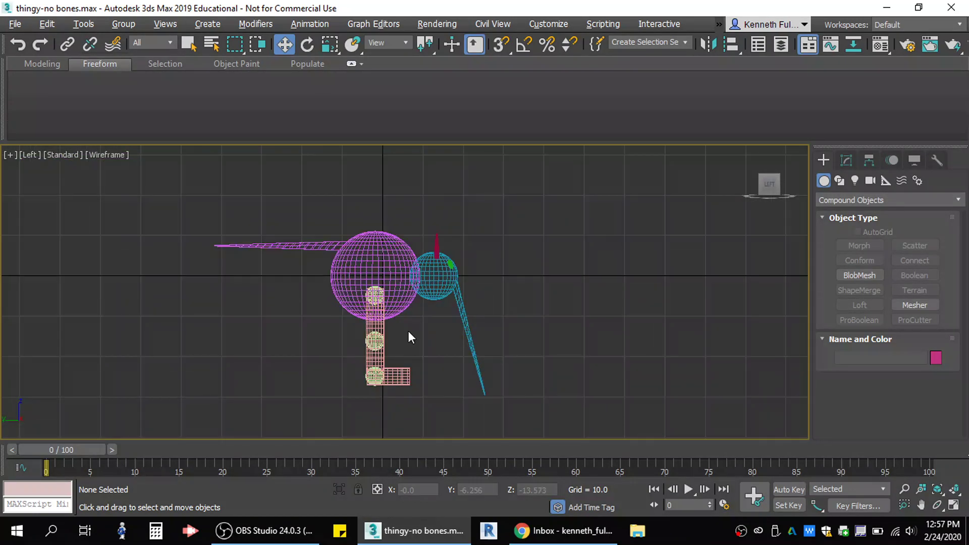
Compare wireframe, default shading and edged faces display in the Left view, ending in wireframe
{"action": "key", "text": "F3"}
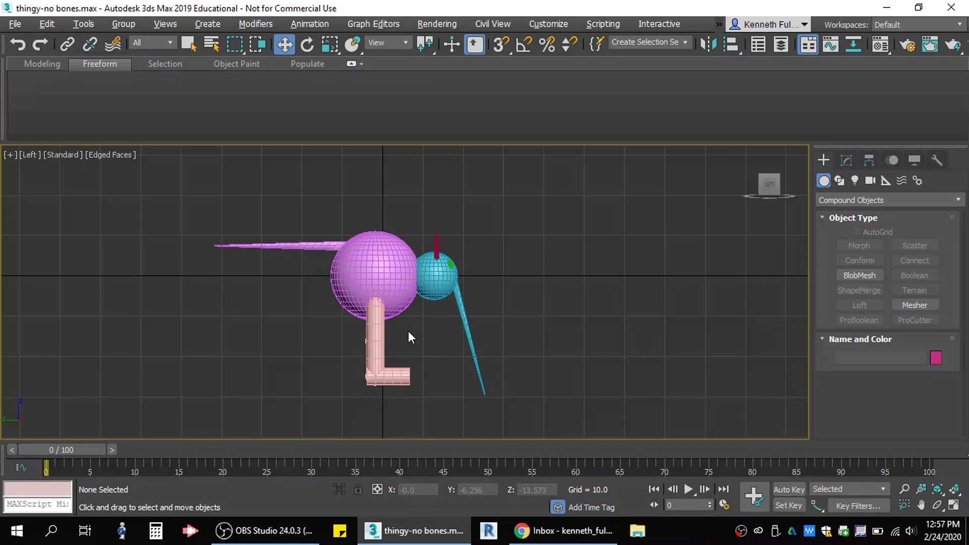
{"action": "key", "text": "F3"}
{"action": "key", "text": "F3"}
{"action": "key", "text": "F4"}
{"action": "key", "text": "F4"}
{"action": "key", "text": "F4"}
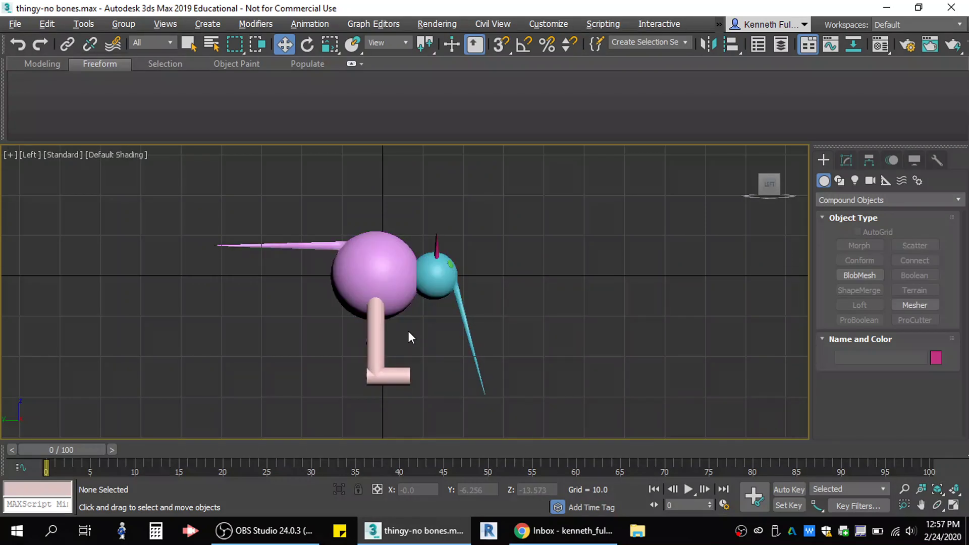
{"action": "key", "text": "F4"}
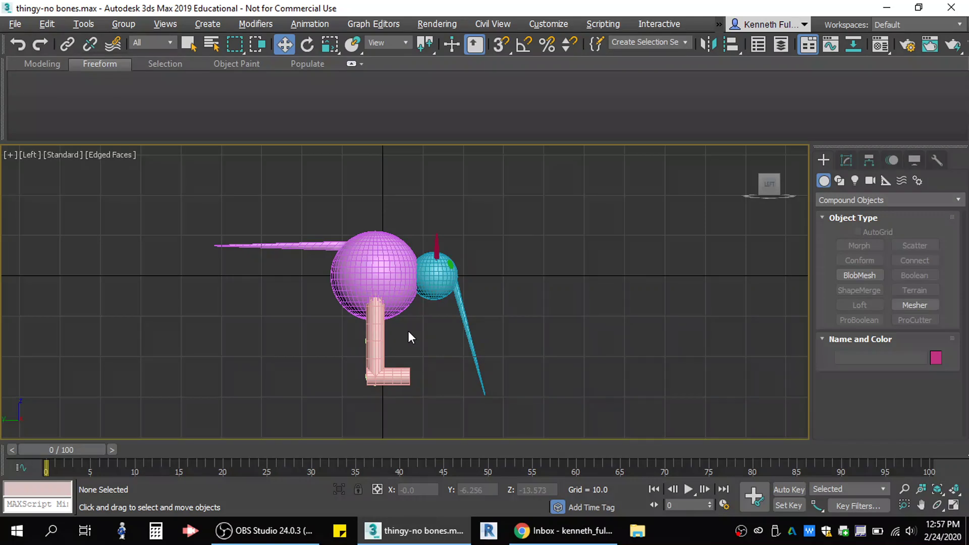
{"action": "key", "text": "F3"}
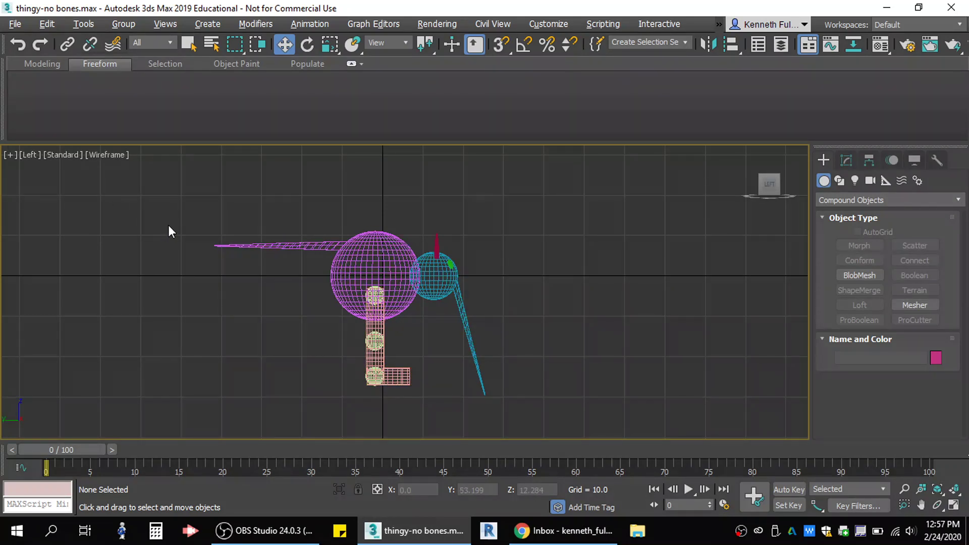
Select all the creature's objects in the Left view and freeze them
{"action": "scroll", "coordinate": [377, 330], "scroll_direction": "up", "scroll_amount": 2}
{"action": "scroll", "coordinate": [377, 330], "scroll_direction": "down", "scroll_amount": 2}
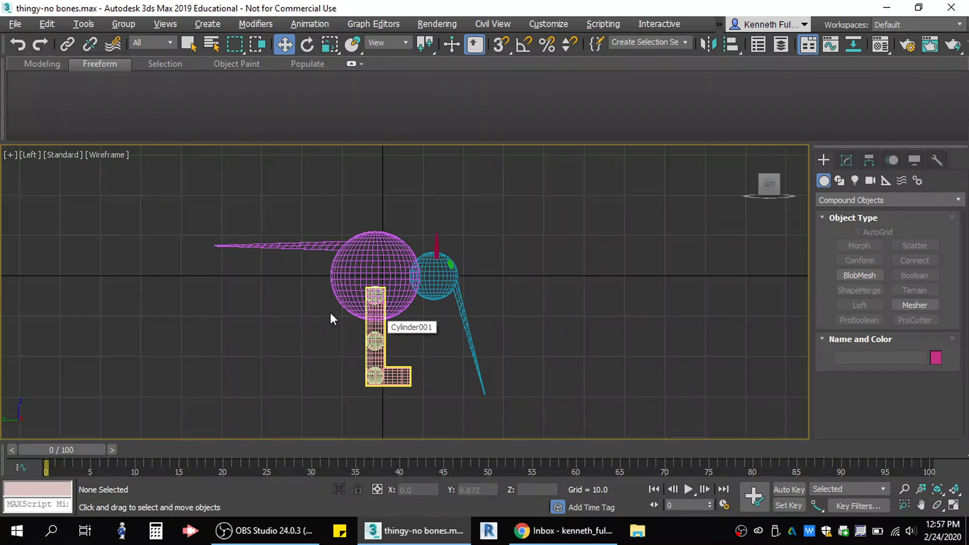
{"action": "left_click_drag", "start_coordinate": [202, 220], "coordinate": [561, 449]}
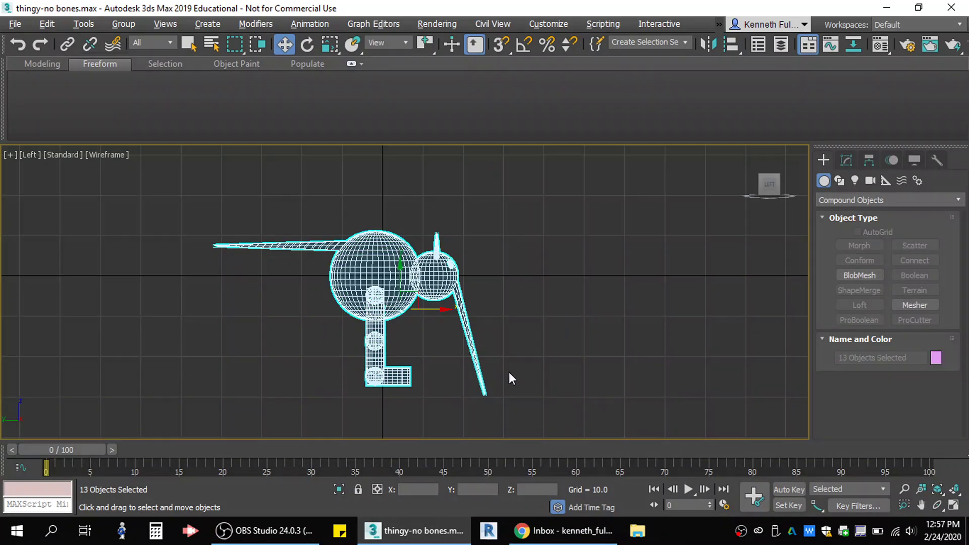
{"action": "right_click", "coordinate": [389, 263]}
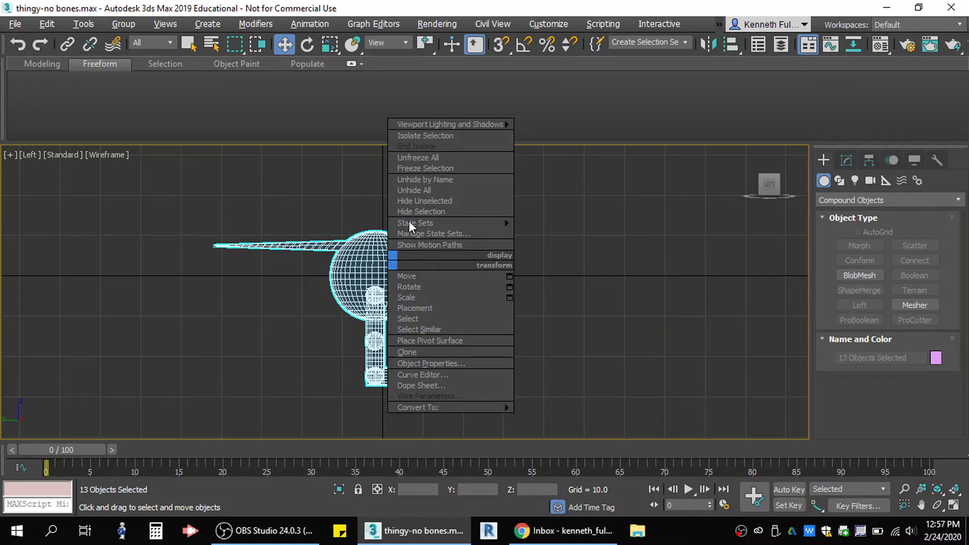
{"action": "left_click", "coordinate": [431, 168]}
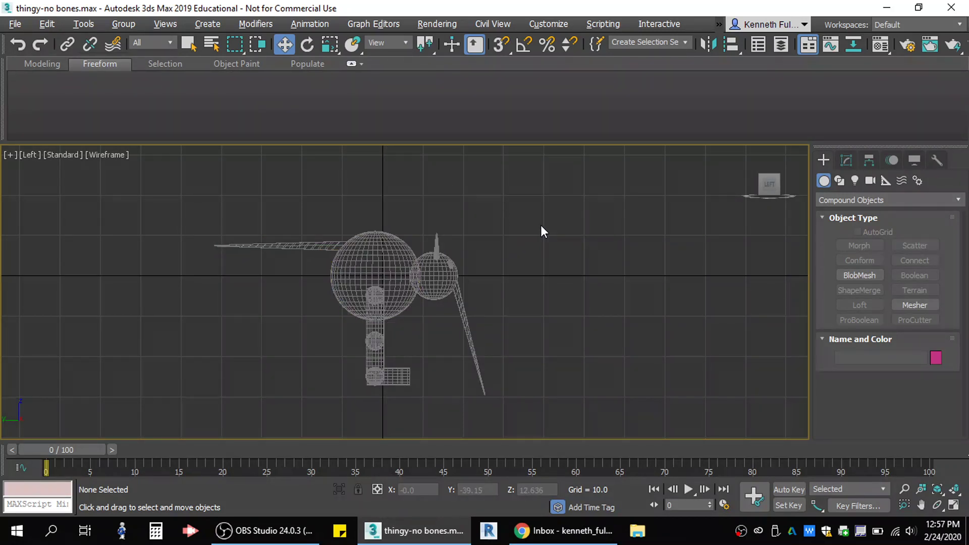
Open the Scene Explorer, dock it as a tab after the Command Panel, and widen their shared area
{"action": "left_click", "coordinate": [759, 45]}
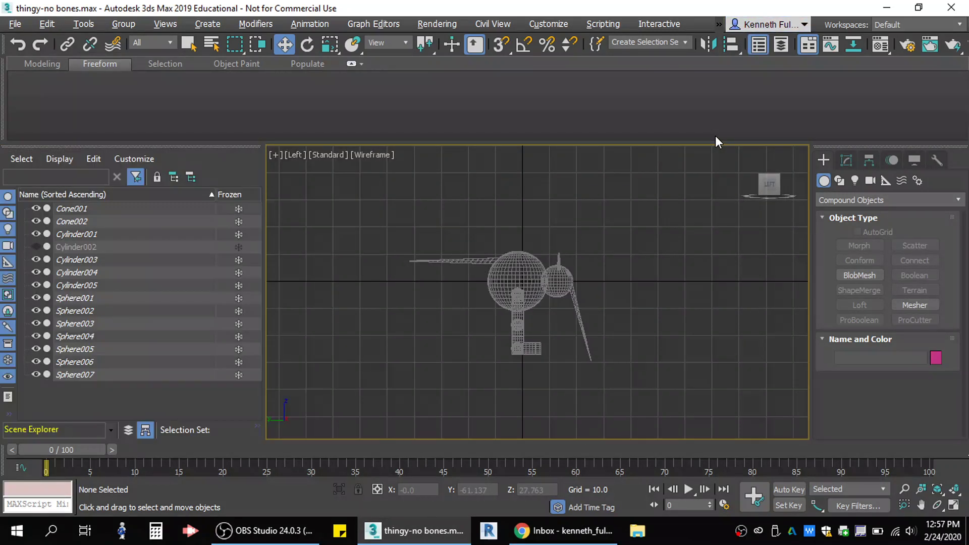
{"action": "left_click_drag", "start_coordinate": [172, 144], "coordinate": [908, 200]}
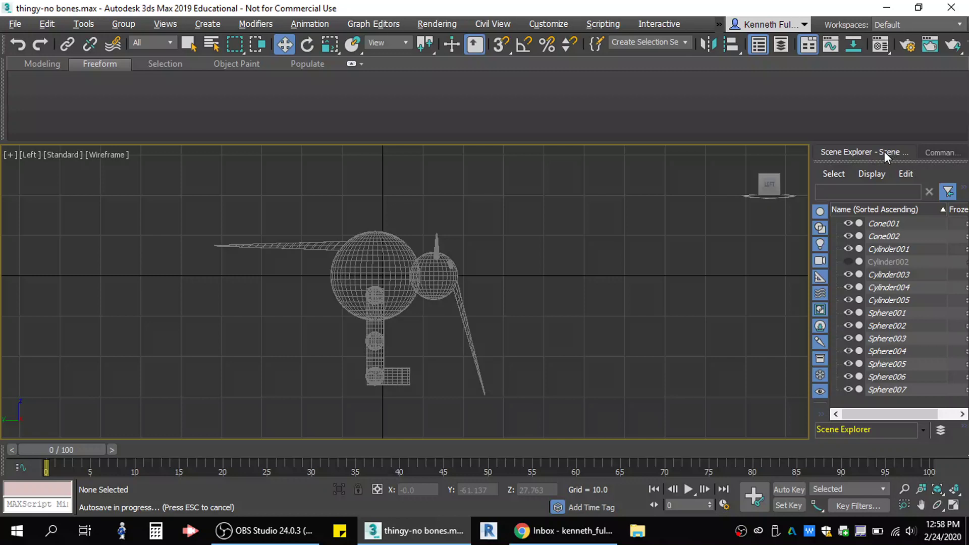
{"action": "left_click", "coordinate": [943, 153]}
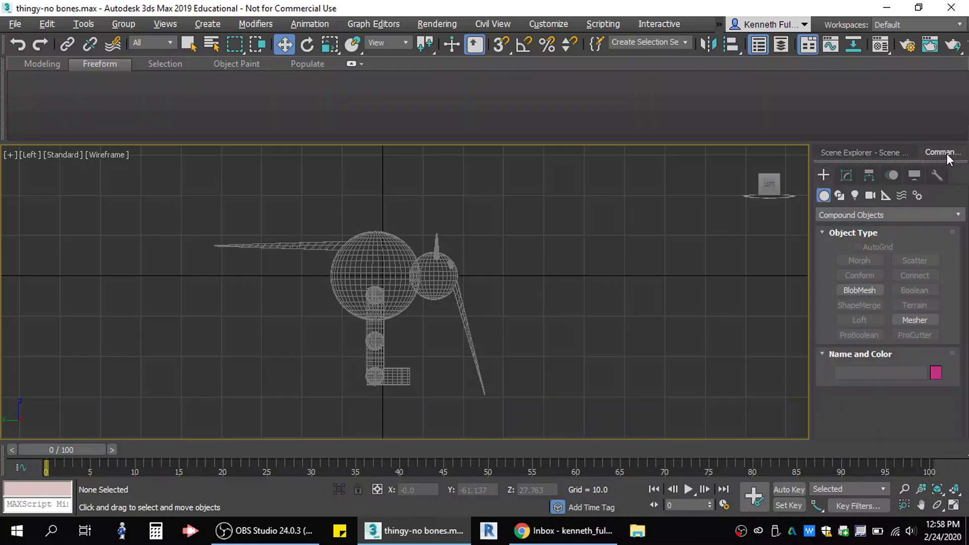
{"action": "left_click_drag", "start_coordinate": [943, 154], "coordinate": [848, 161]}
{"action": "left_click", "coordinate": [904, 153]}
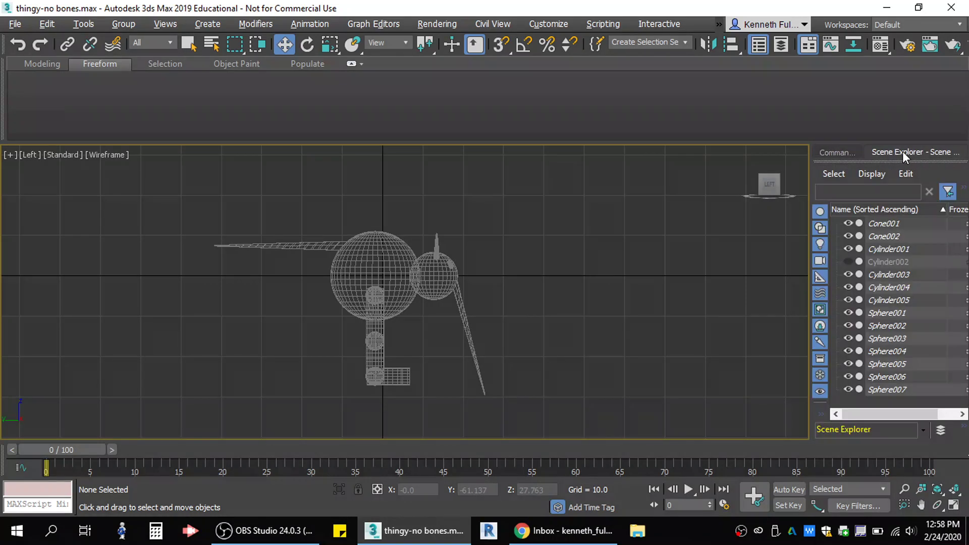
{"action": "left_click_drag", "start_coordinate": [808, 271], "coordinate": [744, 271]}
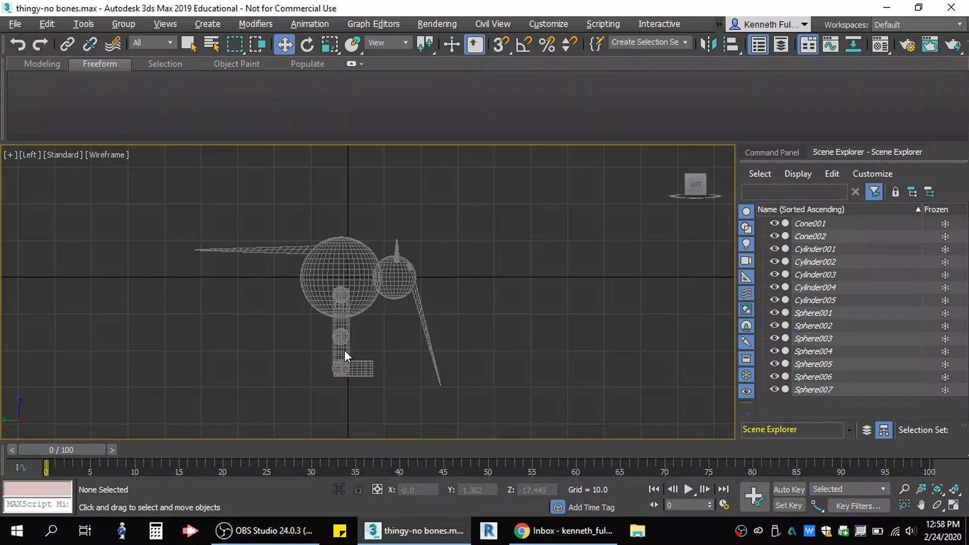
Draw a Bones chain in the Left view from the hip through the knee and ankle to the toe, ending with an end bone
{"action": "scroll", "coordinate": [342, 350], "scroll_direction": "up", "scroll_amount": 4}
{"action": "scroll", "coordinate": [346, 348], "scroll_direction": "down", "scroll_amount": 3}
{"action": "scroll", "coordinate": [342, 272], "scroll_direction": "up", "scroll_amount": 2}
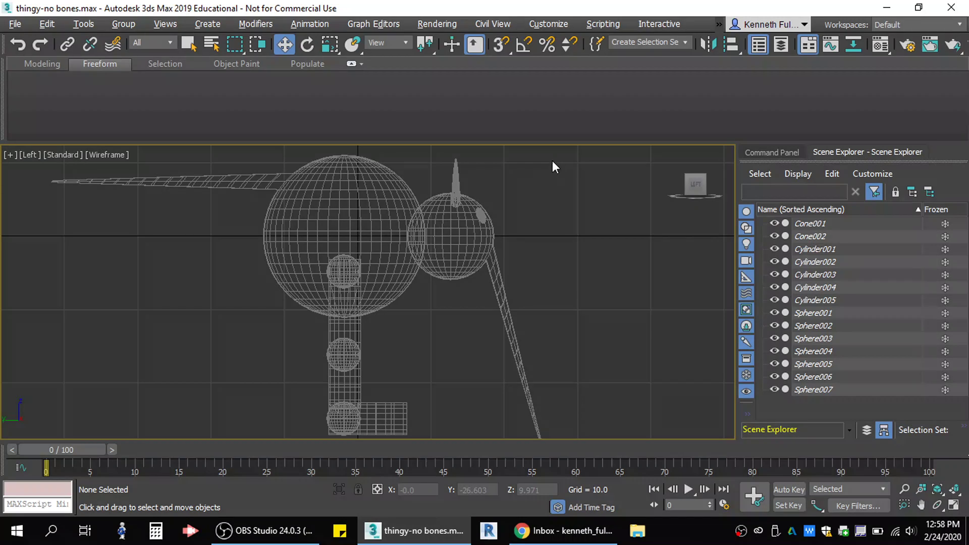
{"action": "left_click", "coordinate": [777, 150]}
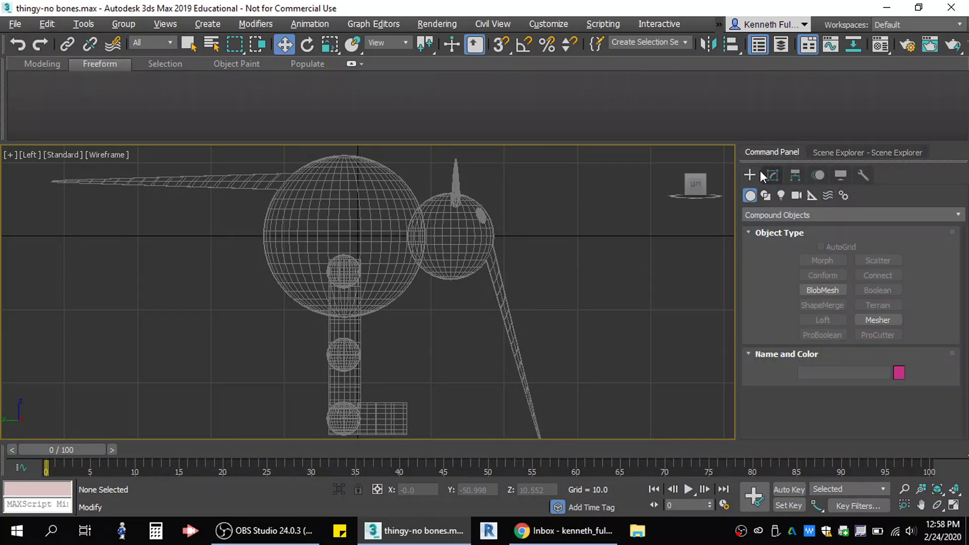
{"action": "left_click", "coordinate": [843, 197]}
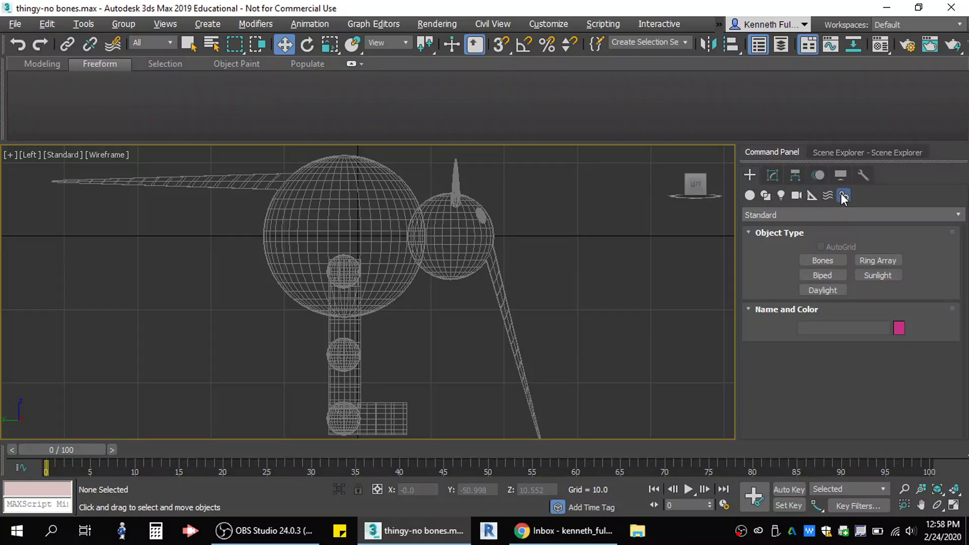
{"action": "left_click", "coordinate": [828, 260]}
{"action": "middle_click_drag", "start_coordinate": [424, 311], "coordinate": [416, 264]}
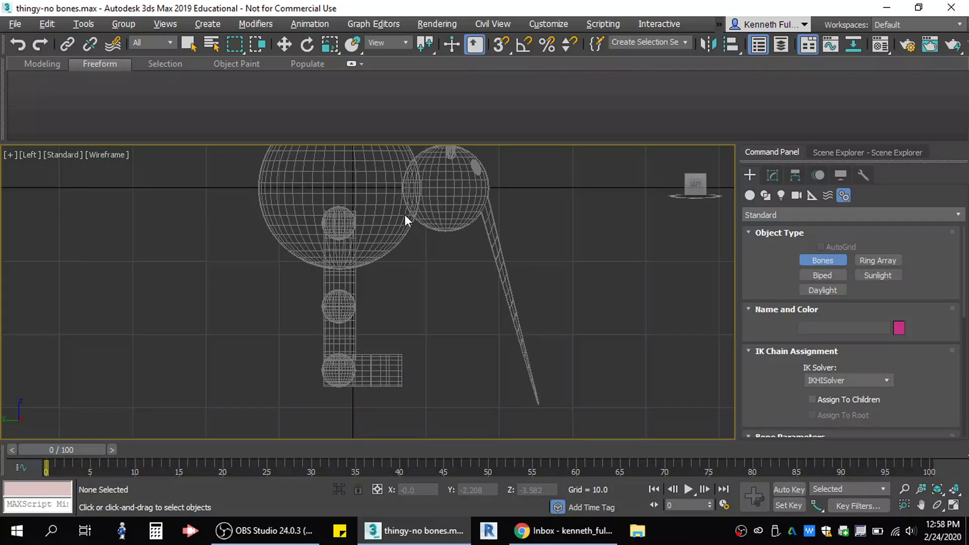
{"action": "left_click", "coordinate": [340, 210]}
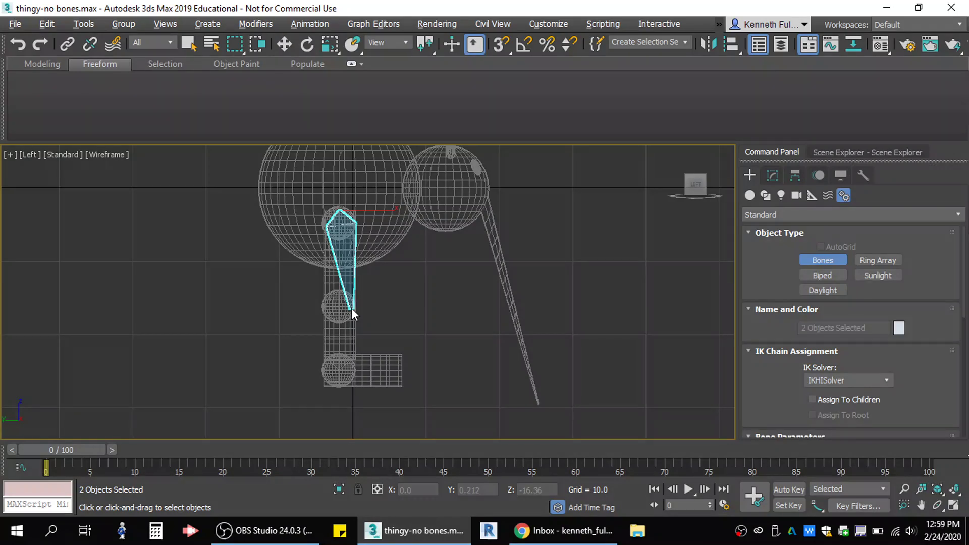
{"action": "left_click", "coordinate": [352, 309]}
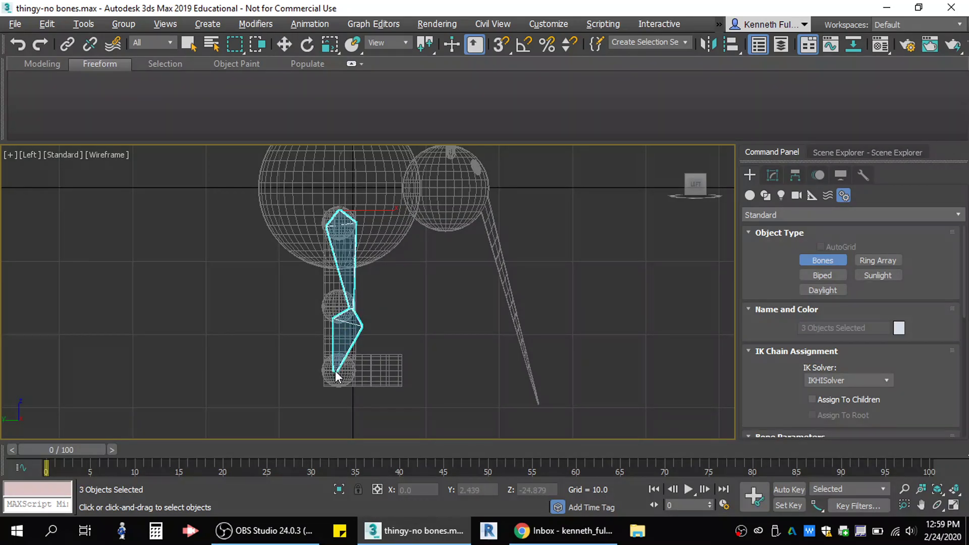
{"action": "left_click", "coordinate": [337, 376]}
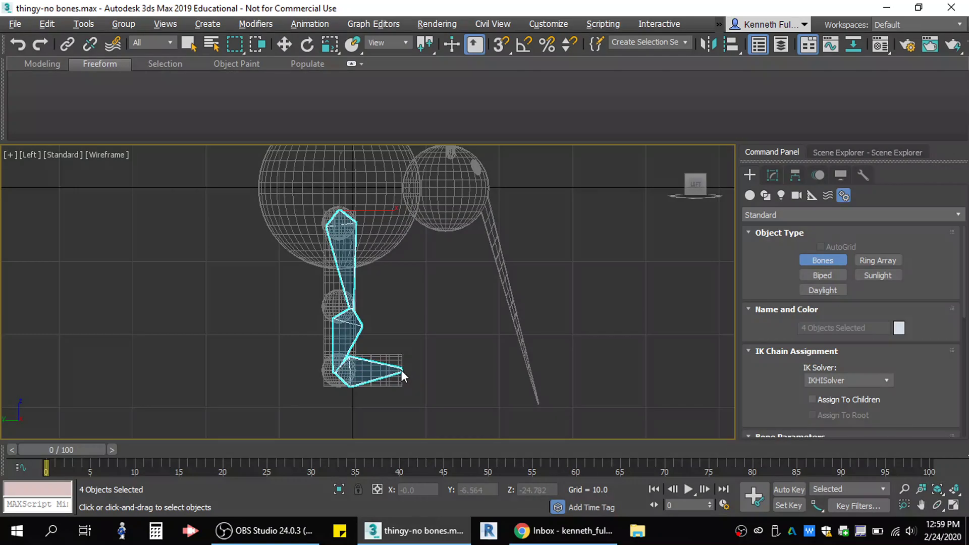
{"action": "right_click", "coordinate": [402, 371]}
{"action": "left_click", "coordinate": [407, 377]}
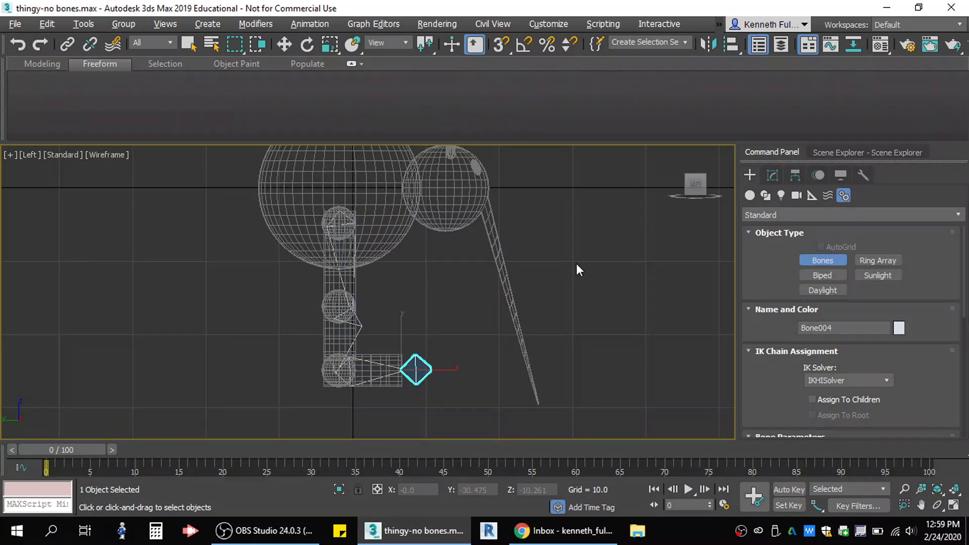
Show the creature and its new leg bones from the Front view
{"action": "key", "text": "f"}
{"action": "scroll", "coordinate": [367, 328], "scroll_direction": "up", "scroll_amount": 6}
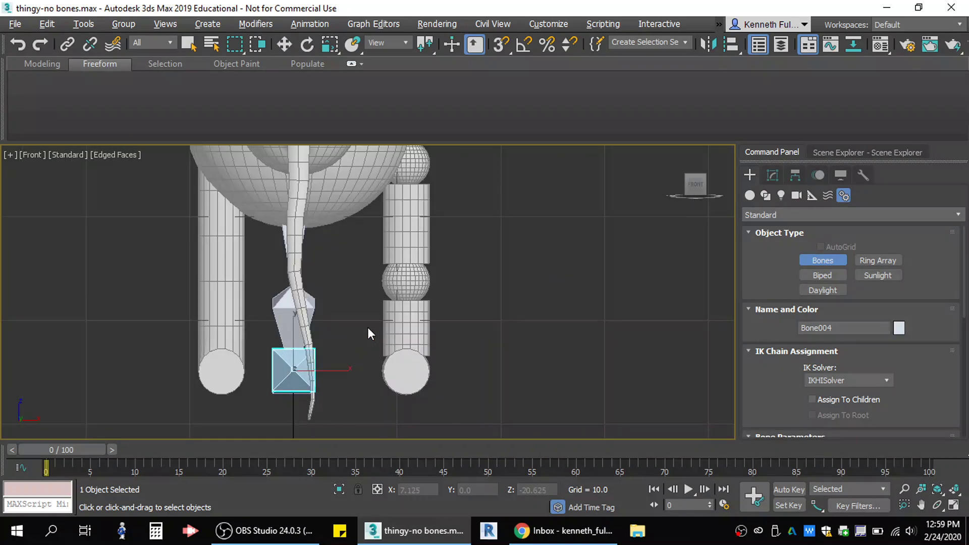
{"action": "scroll", "coordinate": [367, 328], "scroll_direction": "down", "scroll_amount": 5}
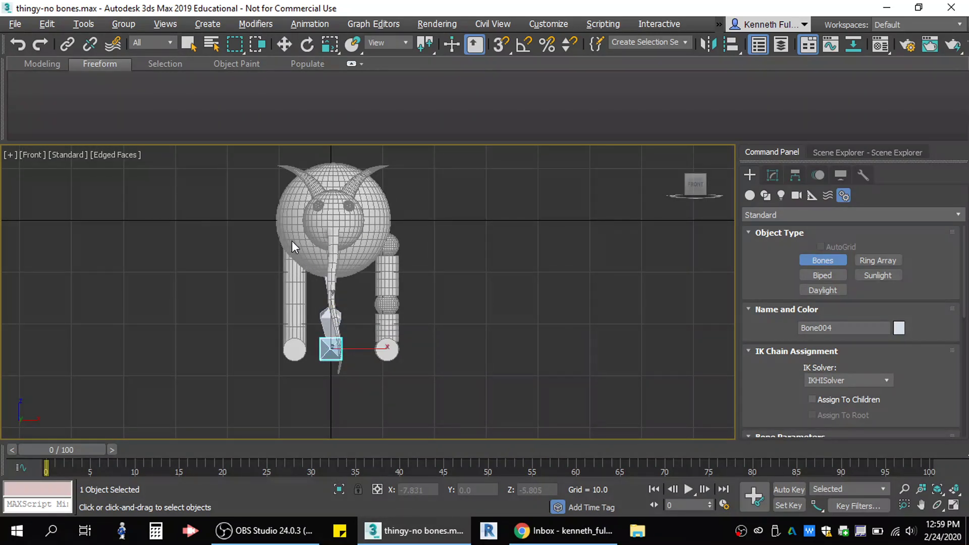
{"action": "left_click", "coordinate": [390, 387]}
{"action": "right_click", "coordinate": [479, 321]}
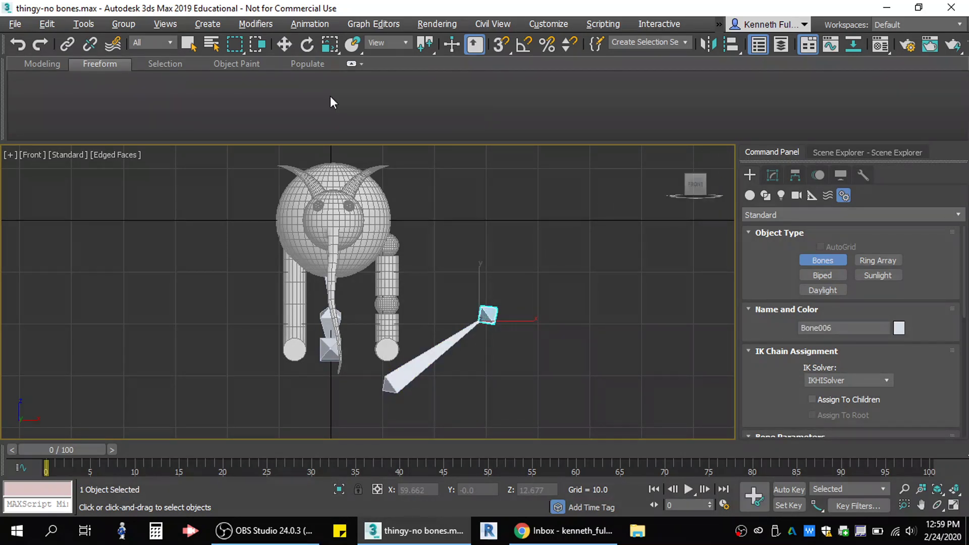
{"action": "key", "text": "ctrl+z"}
{"action": "key", "text": "ctrl+z"}
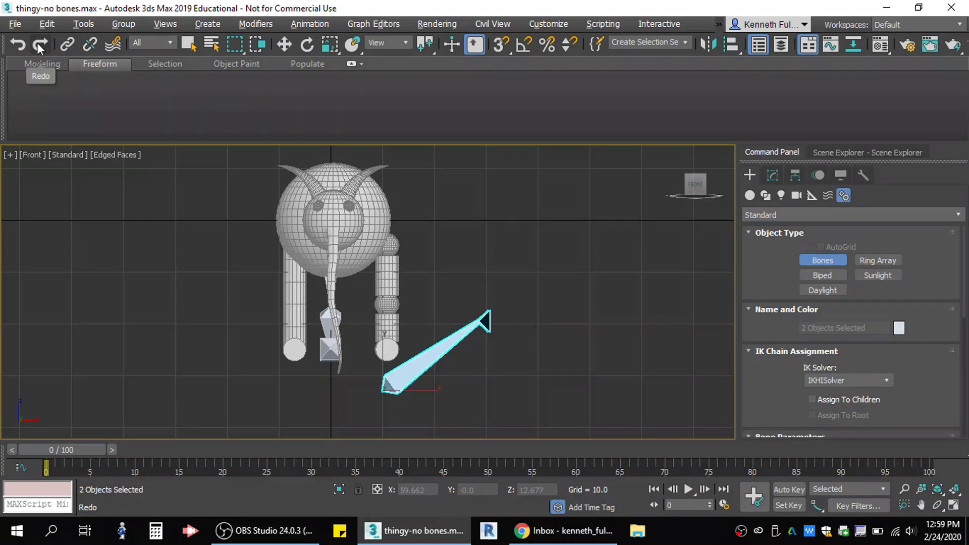
Display the Front view as wireframe and move the four leg bones -6.972 along X into the leg without ball joints
{"action": "key", "text": "w"}
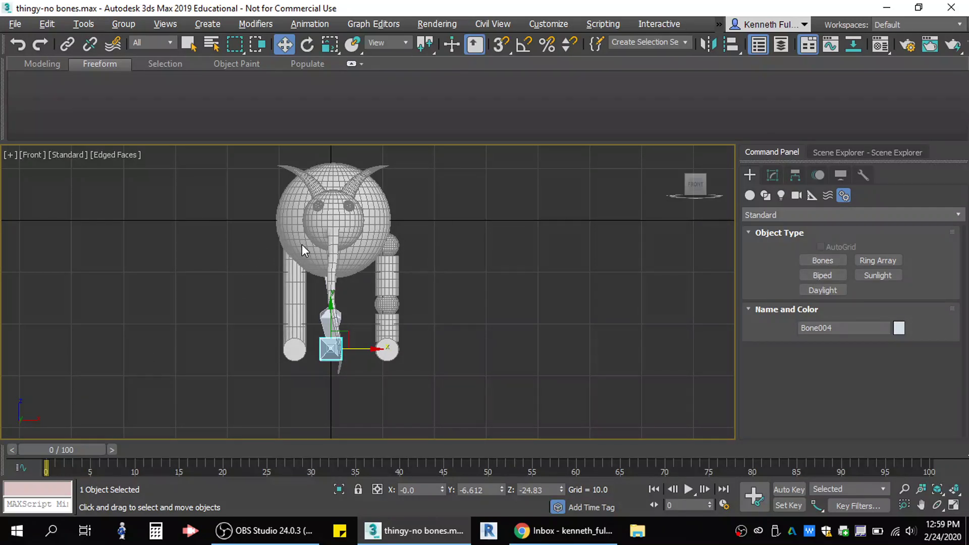
{"action": "key", "text": "F3"}
{"action": "left_click_drag", "start_coordinate": [294, 226], "coordinate": [384, 429]}
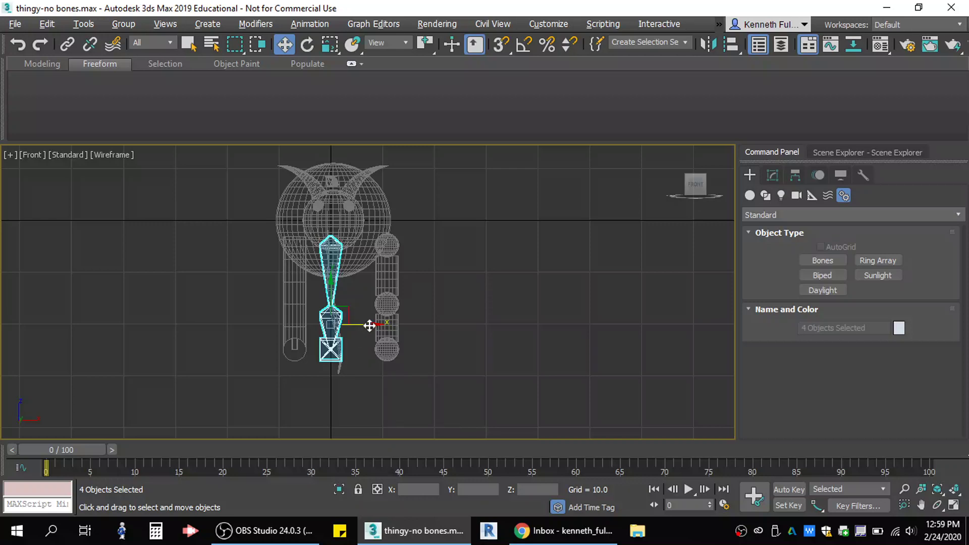
{"action": "left_click_drag", "start_coordinate": [372, 325], "coordinate": [338, 325]}
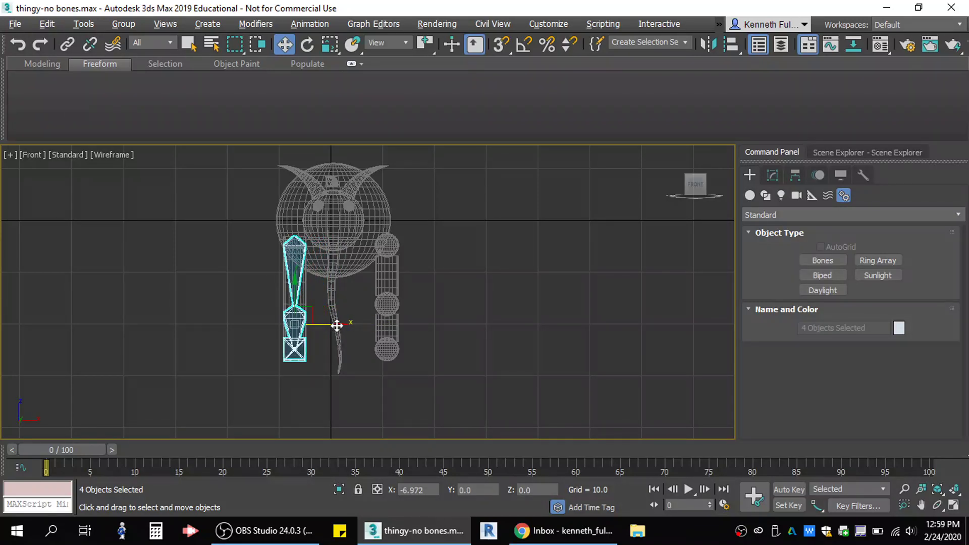
{"action": "left_click", "coordinate": [244, 352]}
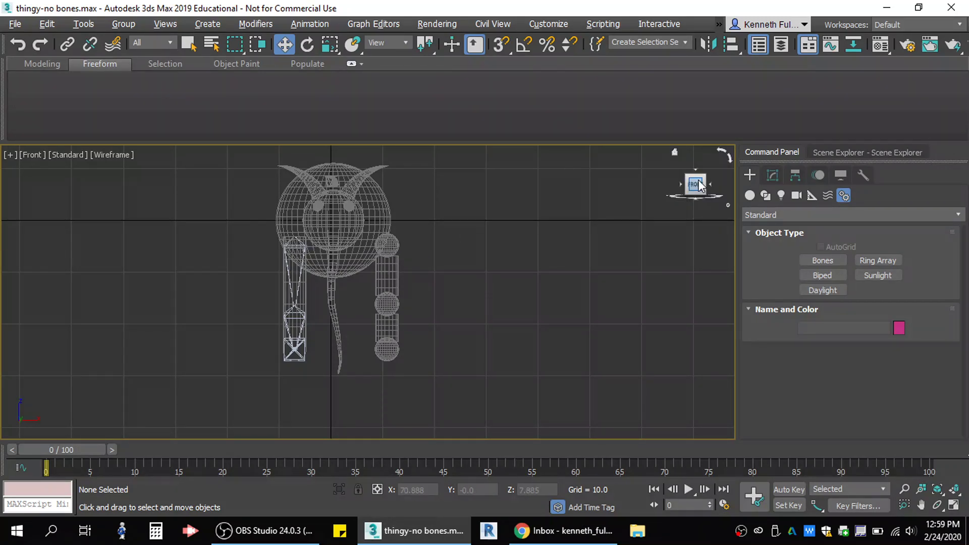
Clone the four leg bones in the Front view, offsetting the copy 17.809 along X into the opposite leg
{"action": "mouse_move", "coordinate": [696, 184]}
{"action": "left_mouse_down"}
{"action": "mouse_move", "coordinate": [612, 187]}
{"action": "mouse_move", "coordinate": [751, 200]}
{"action": "mouse_move", "coordinate": [667, 200]}
{"action": "mouse_move", "coordinate": [697, 201]}
{"action": "left_mouse_up"}
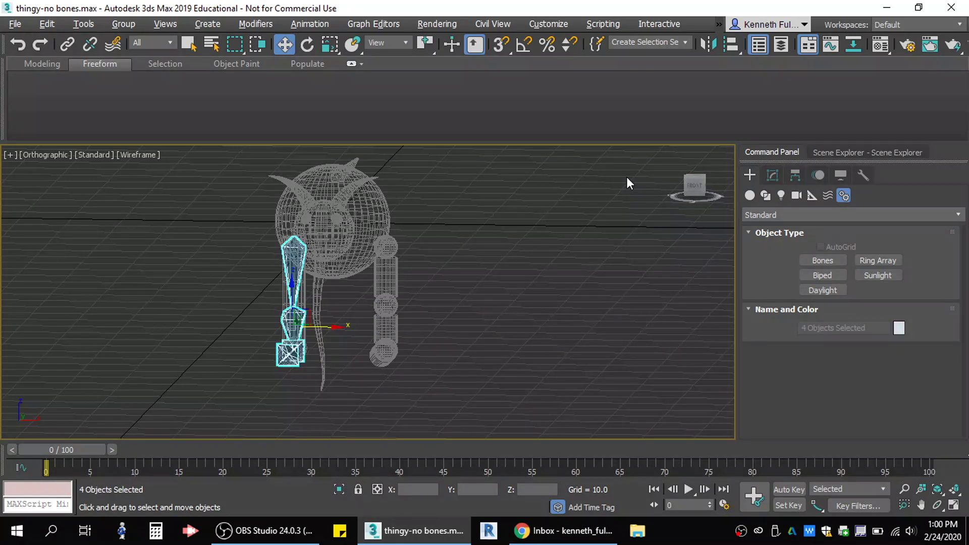
{"action": "key", "text": "f"}
{"action": "scroll", "coordinate": [338, 318], "scroll_direction": "up", "scroll_amount": 4}
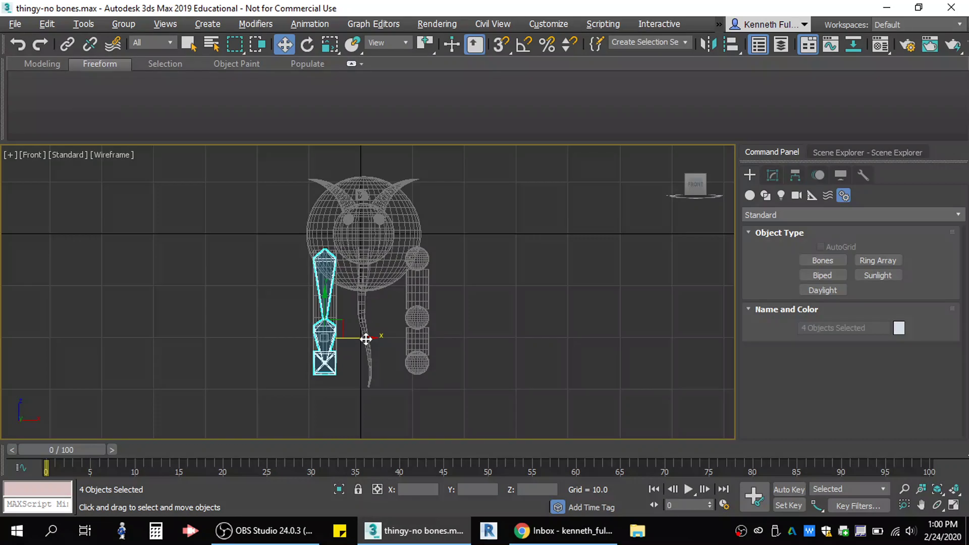
{"action": "left_click_drag", "start_coordinate": [366, 339], "coordinate": [459, 339]}
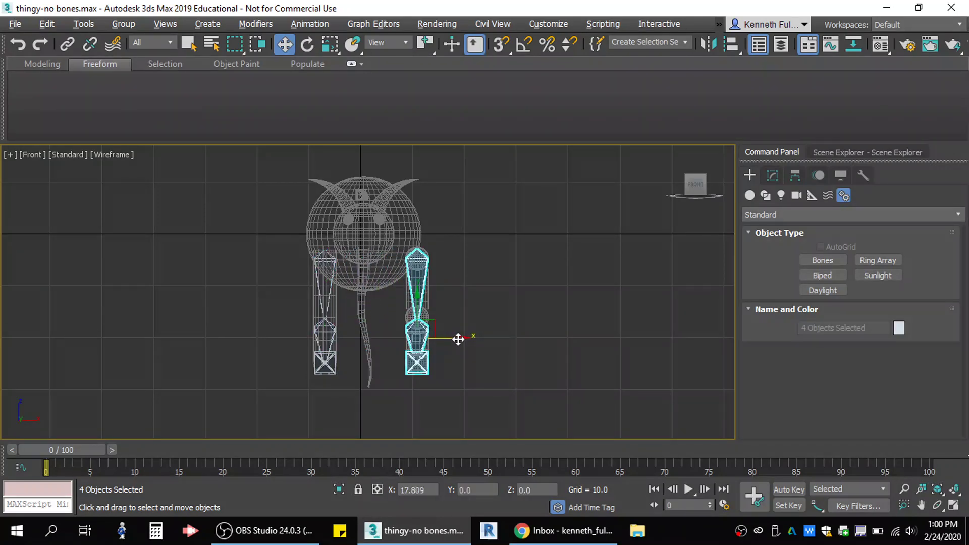
{"action": "key", "text": "ctrl+v"}
{"action": "left_click", "coordinate": [486, 326]}
{"action": "left_click", "coordinate": [455, 271]}
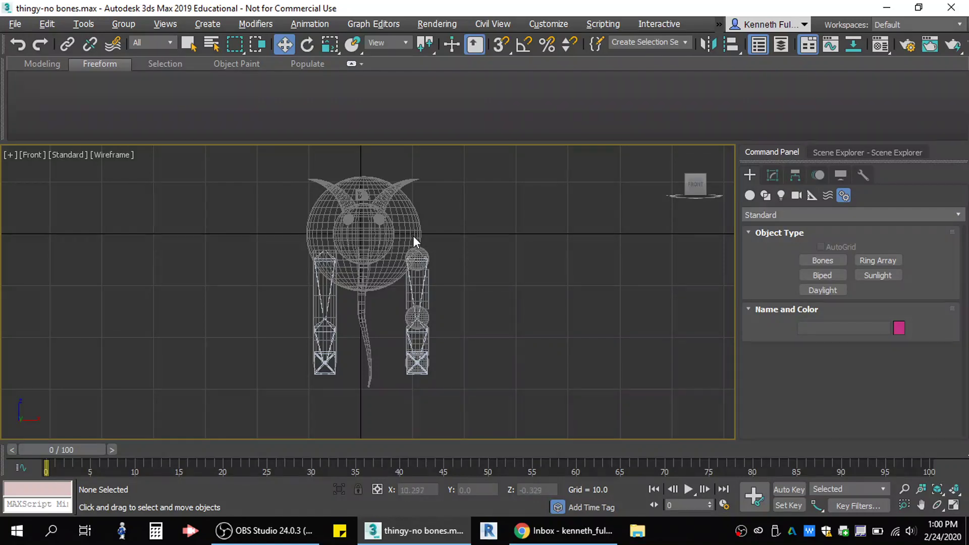
Select the four cloned leg bones and open Bone Tools
{"action": "left_click_drag", "start_coordinate": [397, 238], "coordinate": [460, 385]}
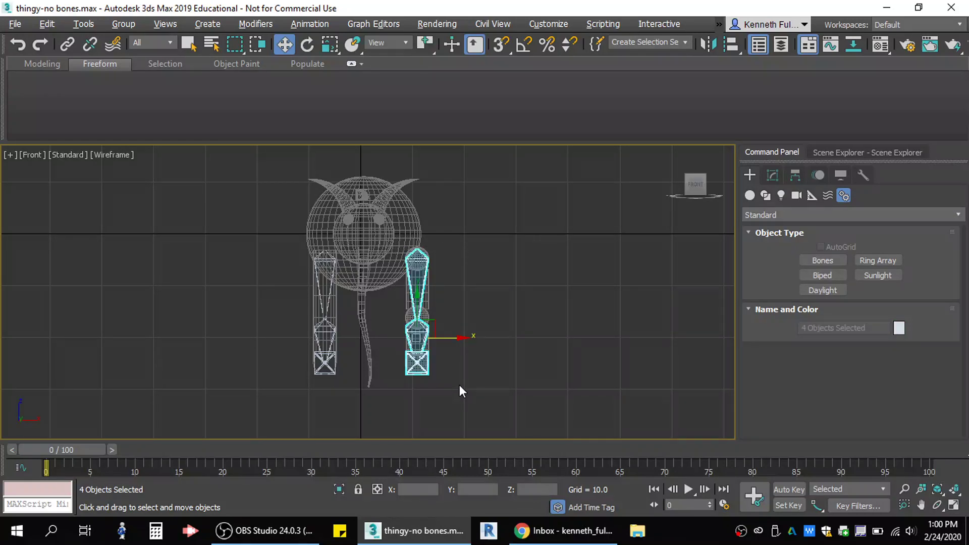
{"action": "left_click", "coordinate": [310, 24]}
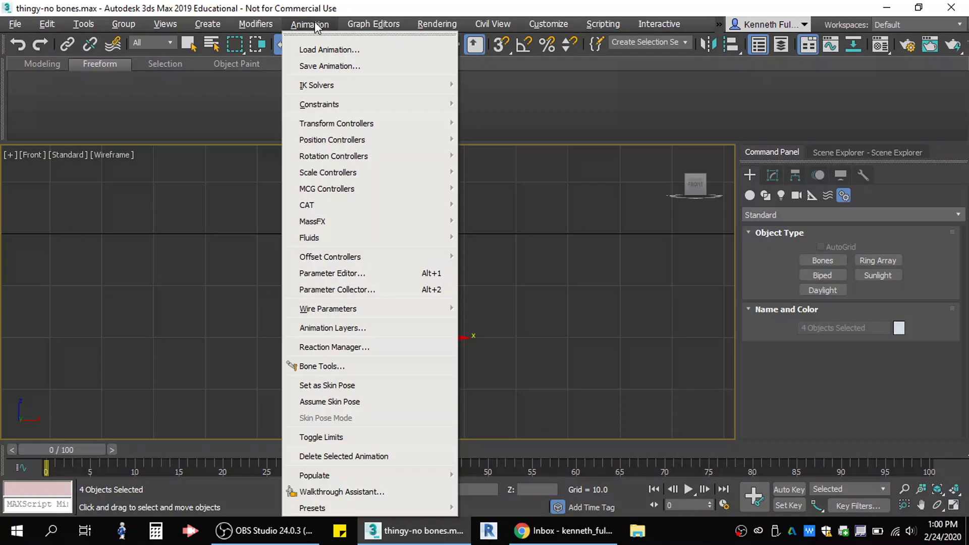
{"action": "left_click", "coordinate": [354, 368]}
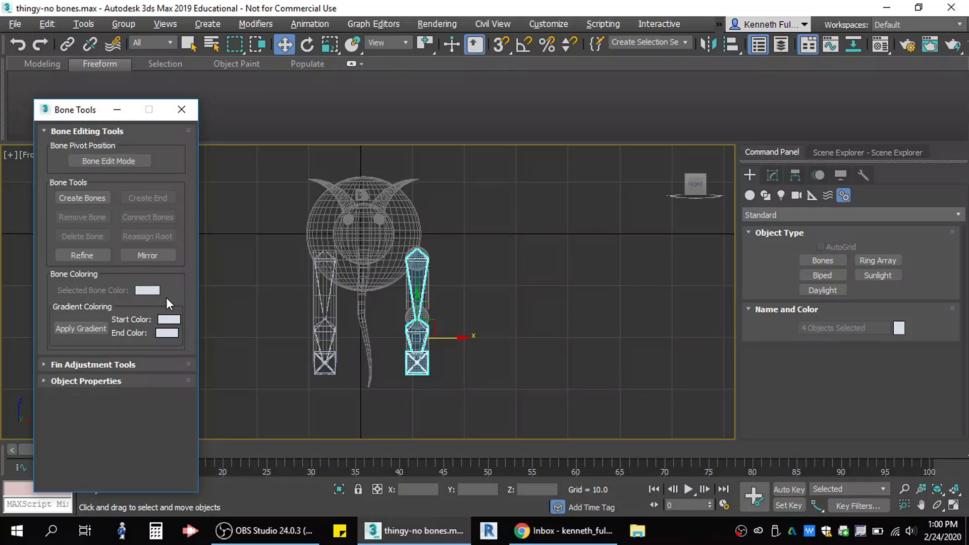
Set the bones' gradient start color to dark green with red 9, green 102 and blue 2
{"action": "left_click", "coordinate": [93, 326]}
{"action": "left_click", "coordinate": [168, 322]}
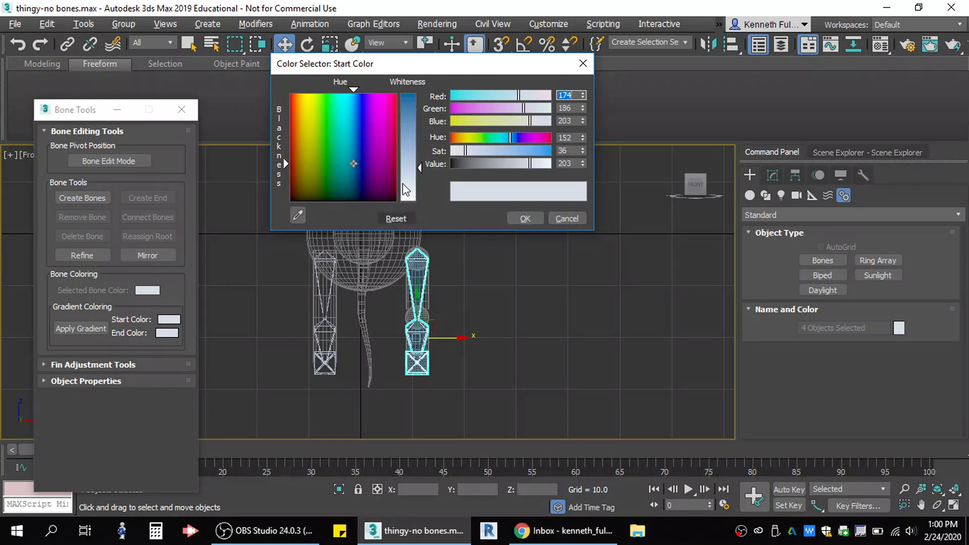
{"action": "left_click", "coordinate": [323, 99]}
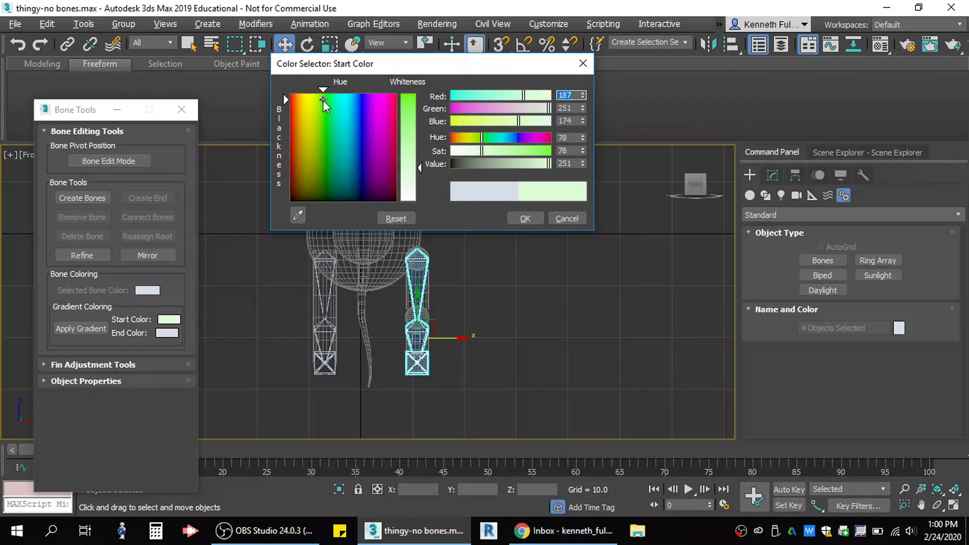
{"action": "left_click", "coordinate": [323, 159]}
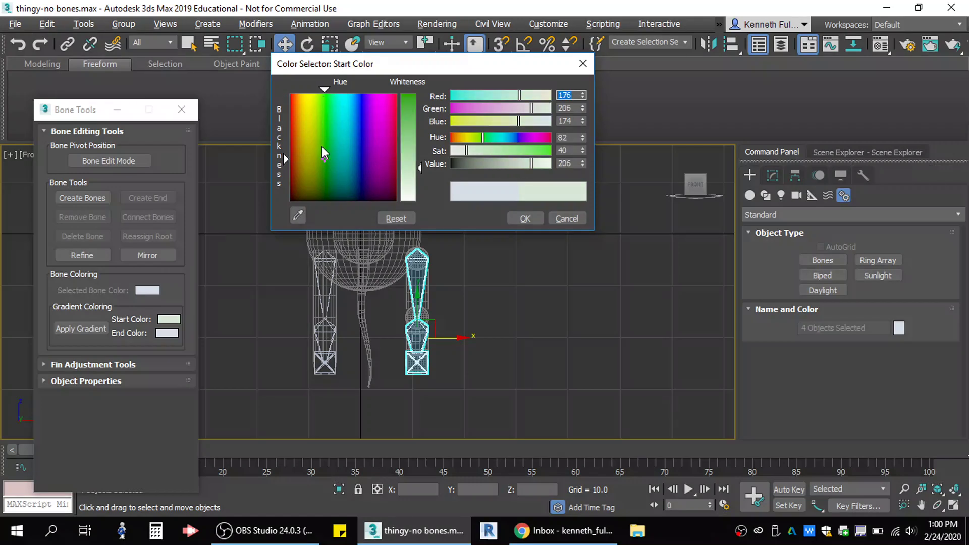
{"action": "type", "text": "9"}
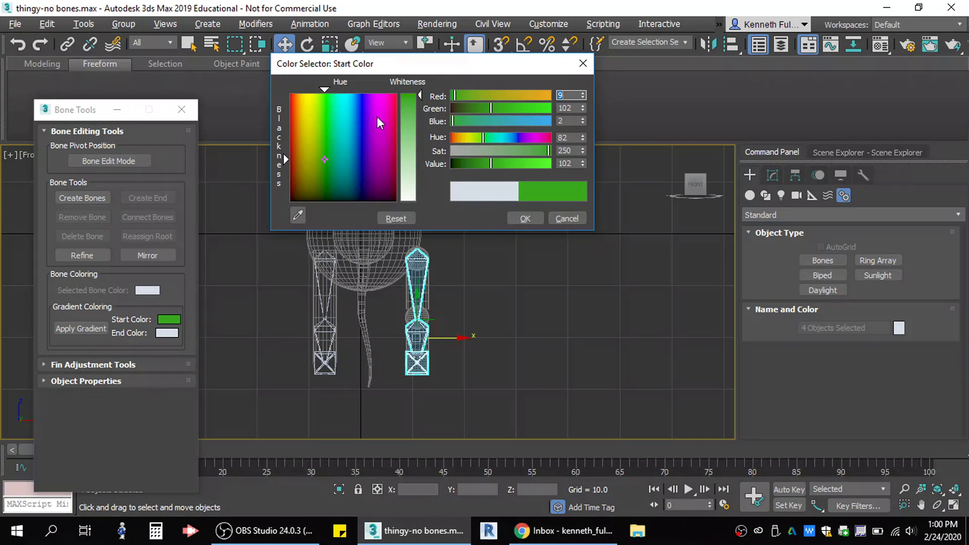
{"action": "left_click", "coordinate": [524, 219]}
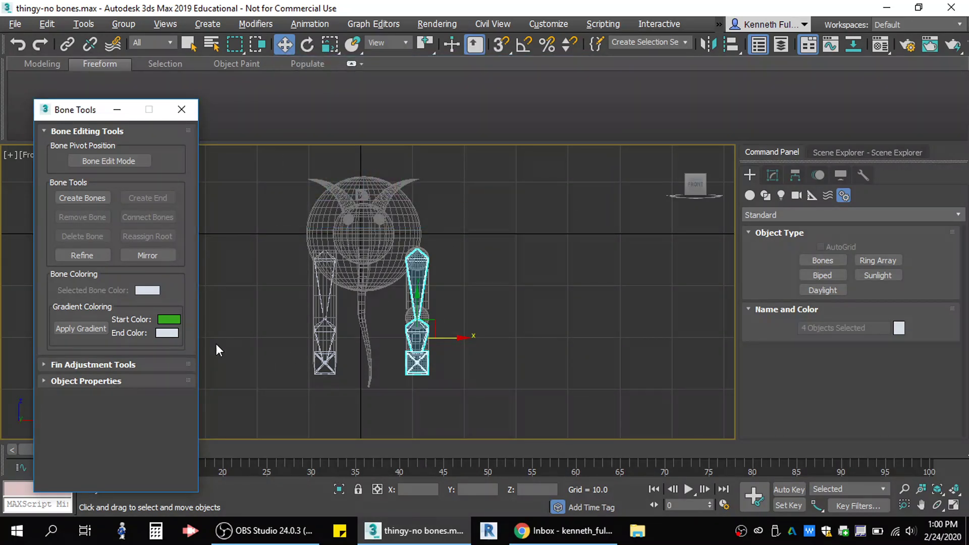
Set the bones' gradient end color to light green with red 131, green 228 and blue 84
{"action": "left_click", "coordinate": [174, 333]}
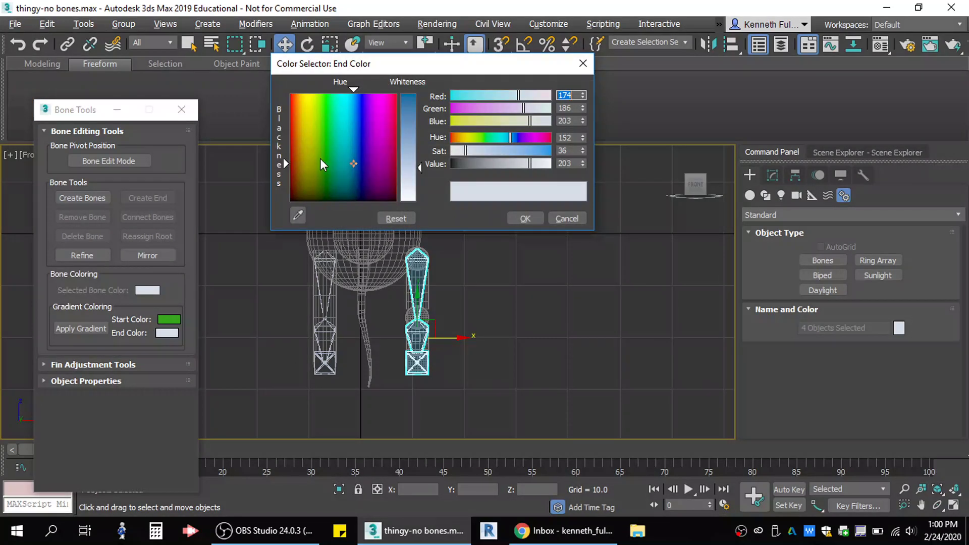
{"action": "left_click", "coordinate": [320, 111]}
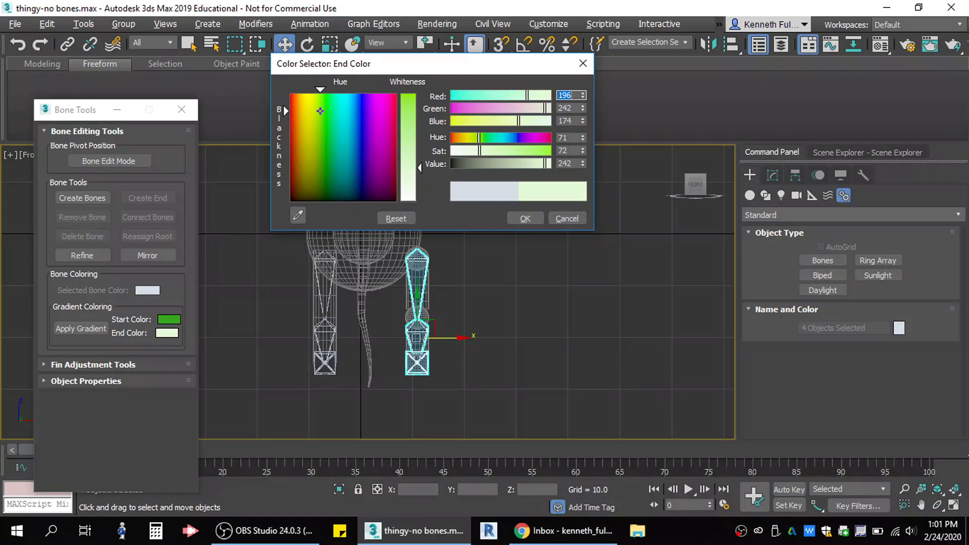
{"action": "left_click_drag", "start_coordinate": [420, 166], "coordinate": [419, 130]}
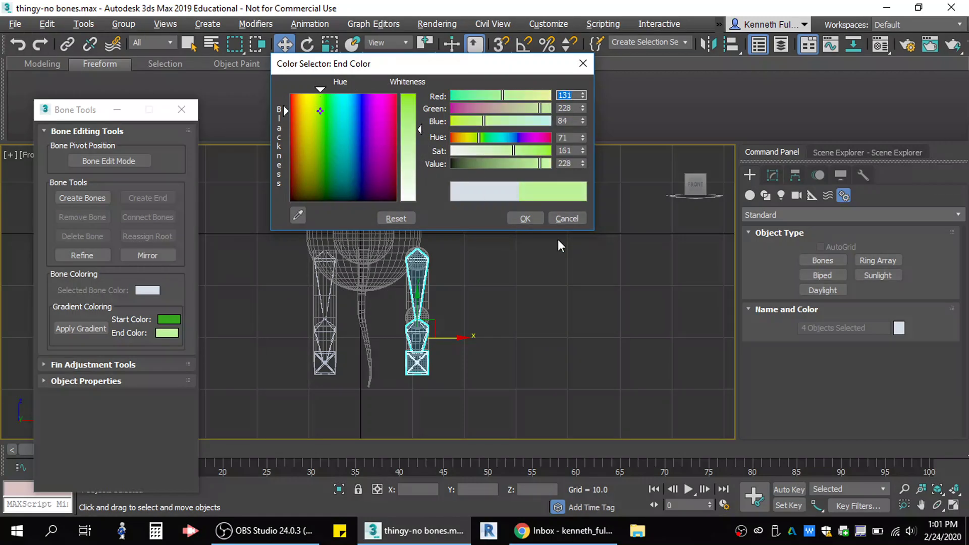
{"action": "left_click", "coordinate": [524, 222]}
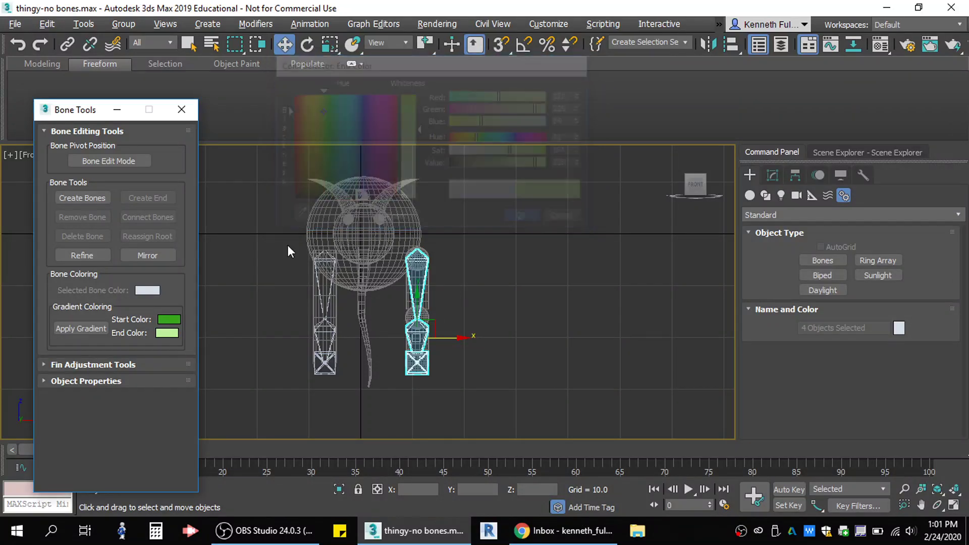
Reselect the four cloned leg bones and move them along X out of the leg, away from the body
{"action": "left_click", "coordinate": [474, 308]}
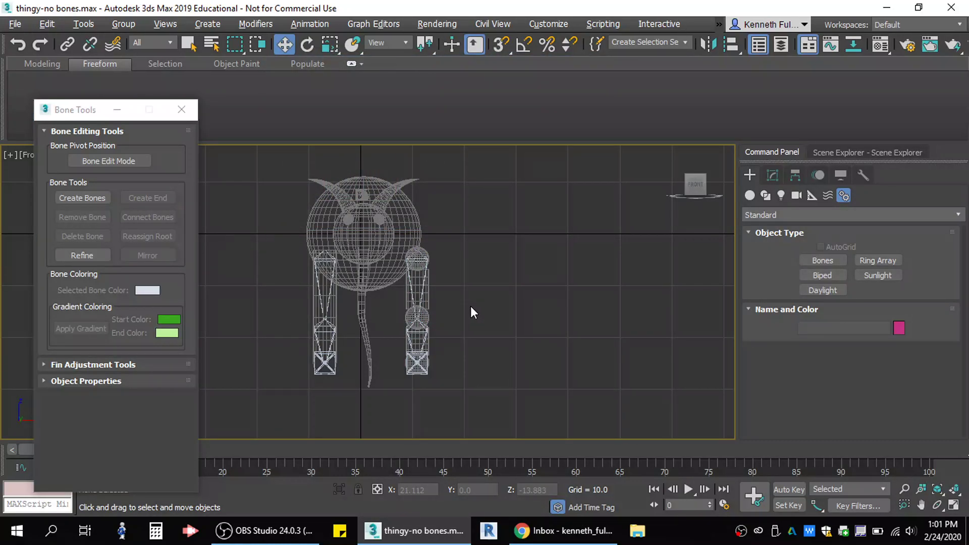
{"action": "left_click_drag", "start_coordinate": [389, 225], "coordinate": [441, 372]}
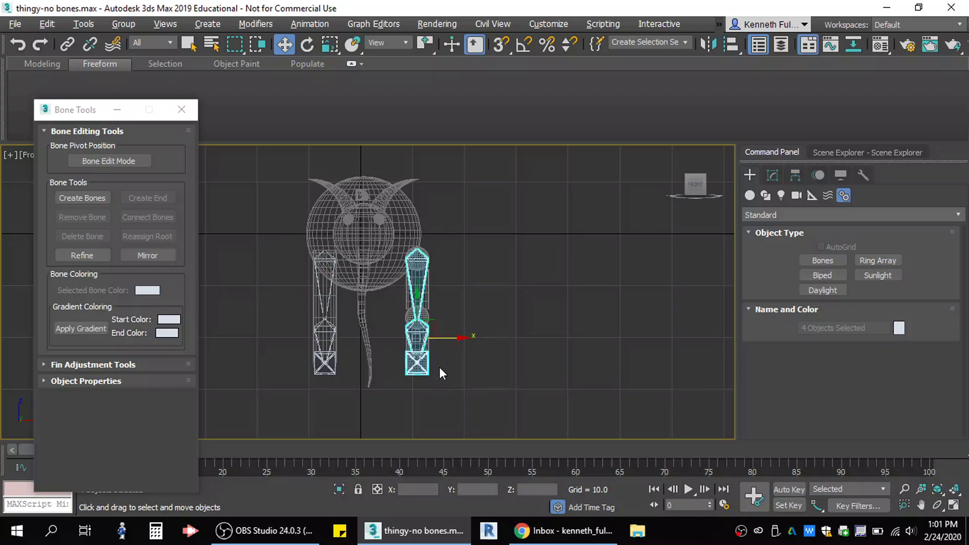
{"action": "left_click_drag", "start_coordinate": [459, 336], "coordinate": [507, 334]}
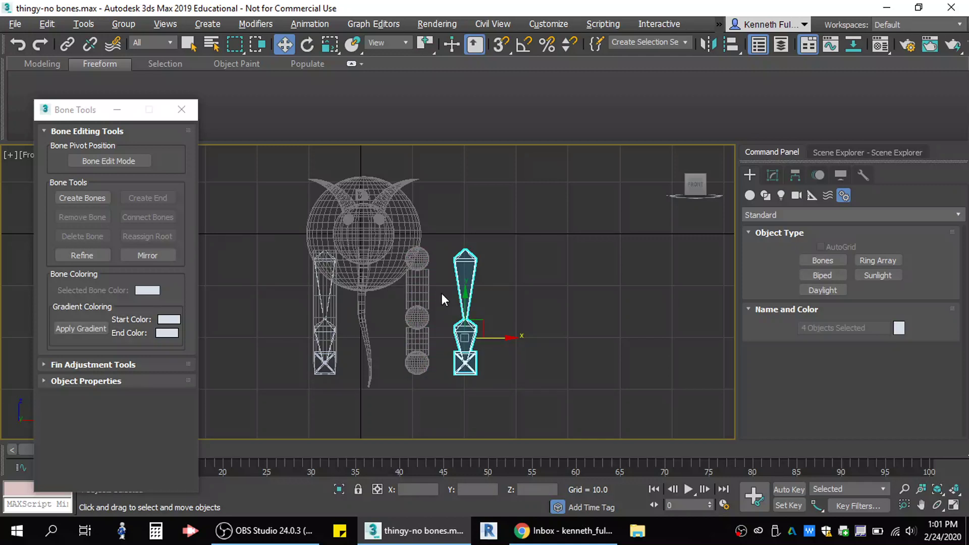
Switch the front view to shaded display and reselect the four cloned leg bones beside the body
{"action": "left_click", "coordinate": [465, 195]}
{"action": "key", "text": "F3"}
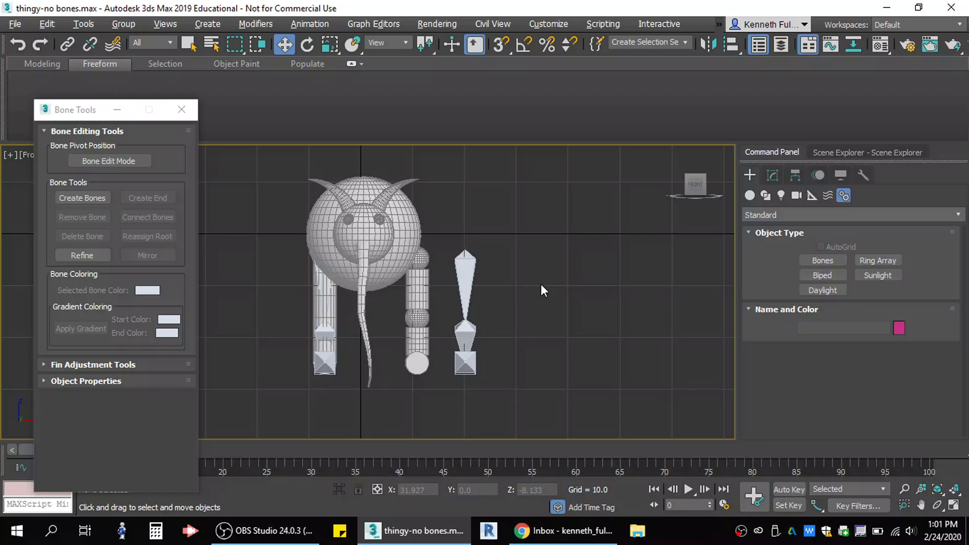
{"action": "left_click", "coordinate": [459, 268]}
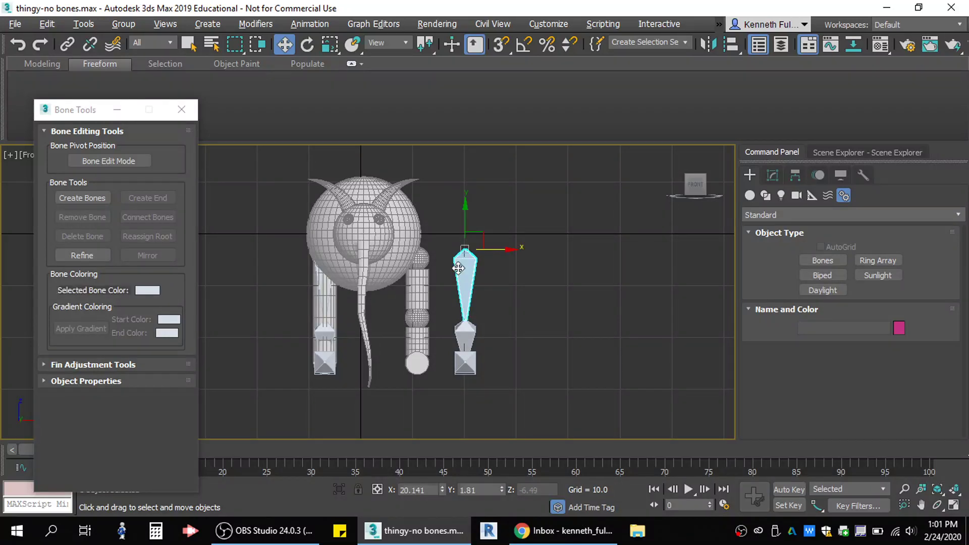
{"action": "left_click", "coordinate": [464, 337]}
{"action": "left_click", "coordinate": [462, 364]}
{"action": "left_click_drag", "start_coordinate": [509, 340], "coordinate": [515, 386]}
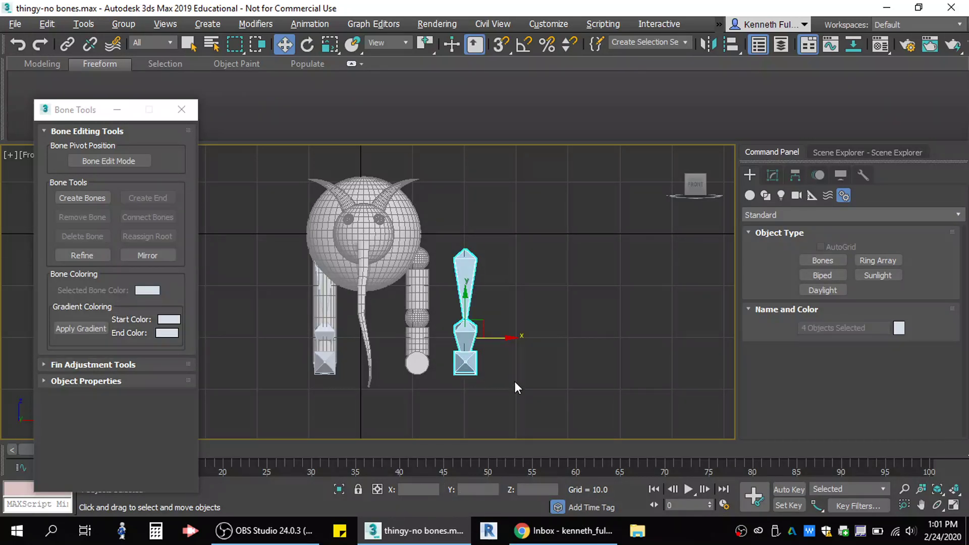
Set the bones' gradient start color to bright green with red 18, green 218 and blue 18
{"action": "left_click", "coordinate": [170, 318]}
{"action": "left_click", "coordinate": [326, 111]}
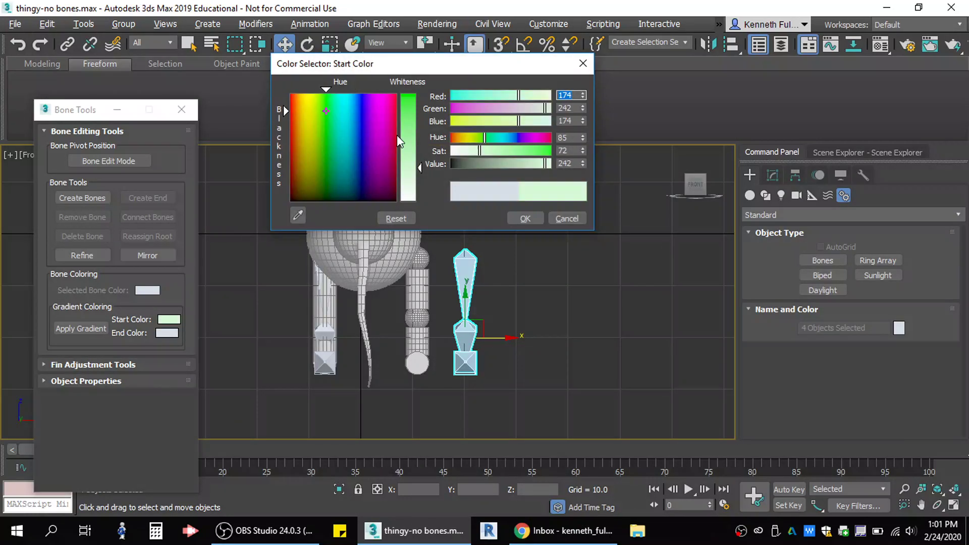
{"action": "left_click", "coordinate": [417, 104]}
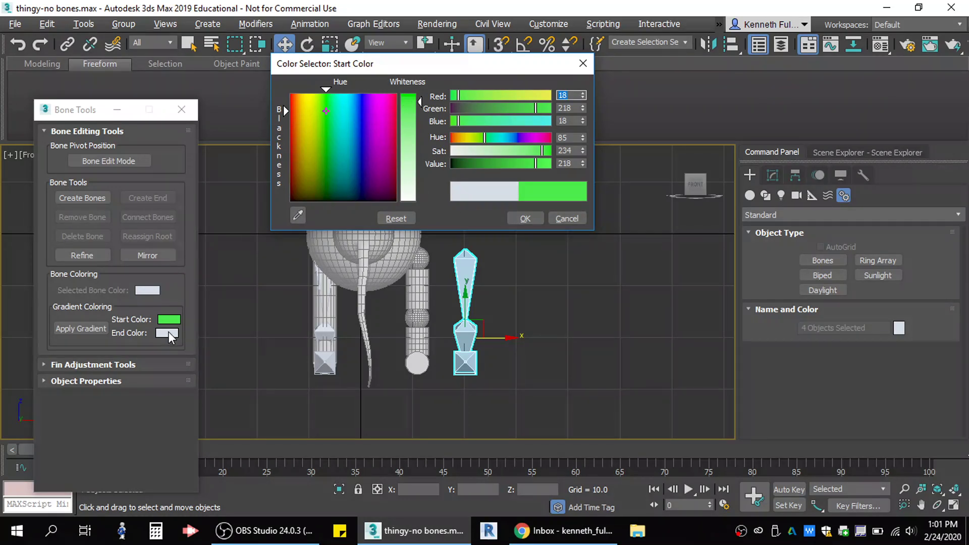
{"action": "left_click", "coordinate": [525, 218]}
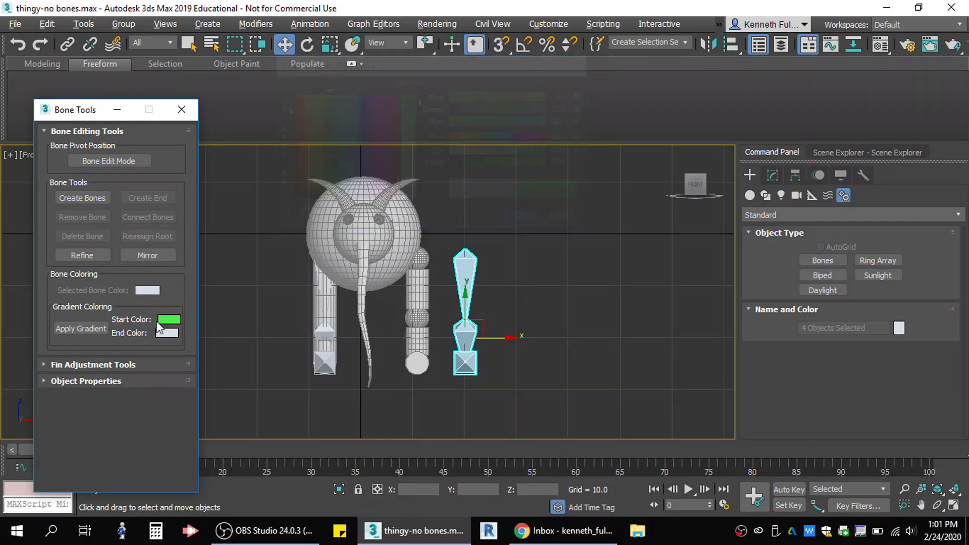
Set the gradient end color to light green with red 144, green 239 and blue 81, and apply the gradient to the selected bones
{"action": "left_click", "coordinate": [168, 332]}
{"action": "left_click", "coordinate": [318, 104]}
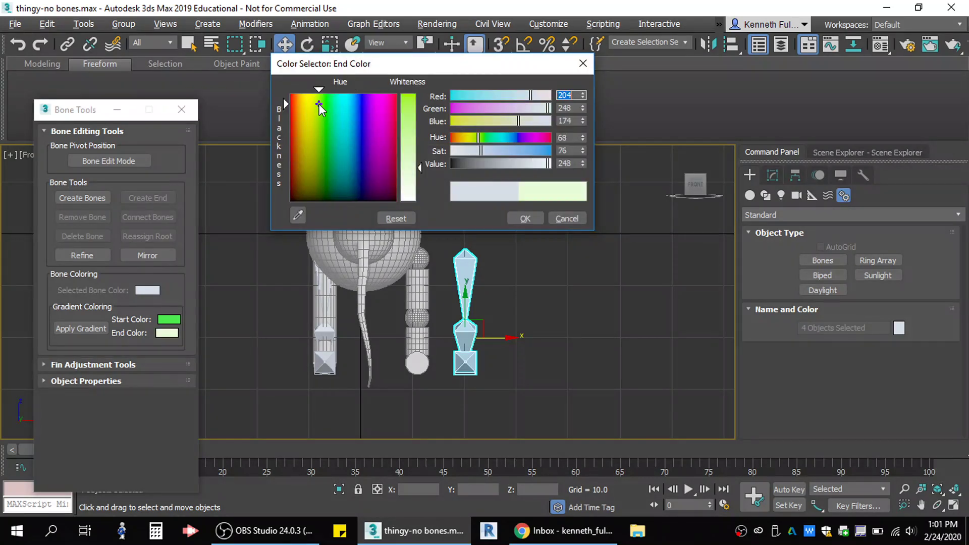
{"action": "left_click", "coordinate": [409, 127]}
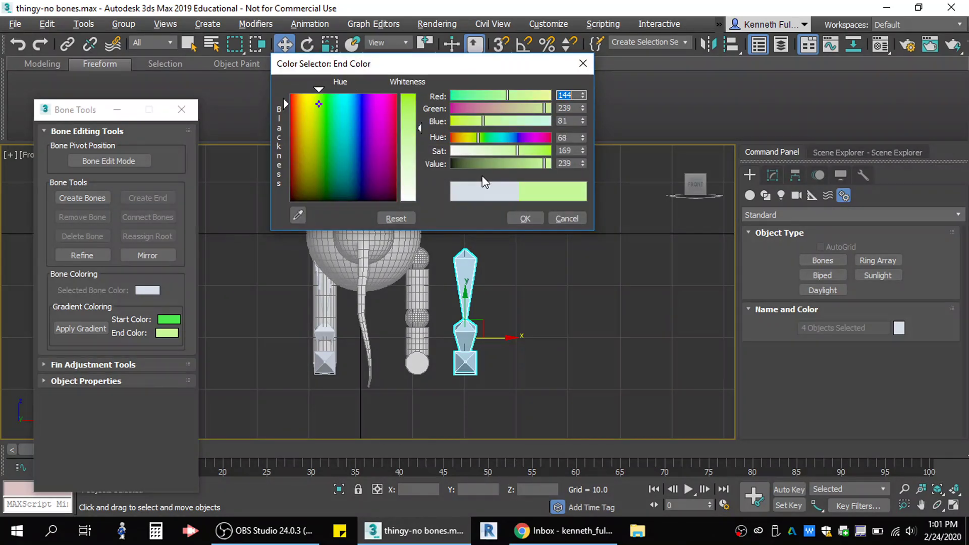
{"action": "left_click", "coordinate": [524, 225]}
{"action": "left_click", "coordinate": [94, 323]}
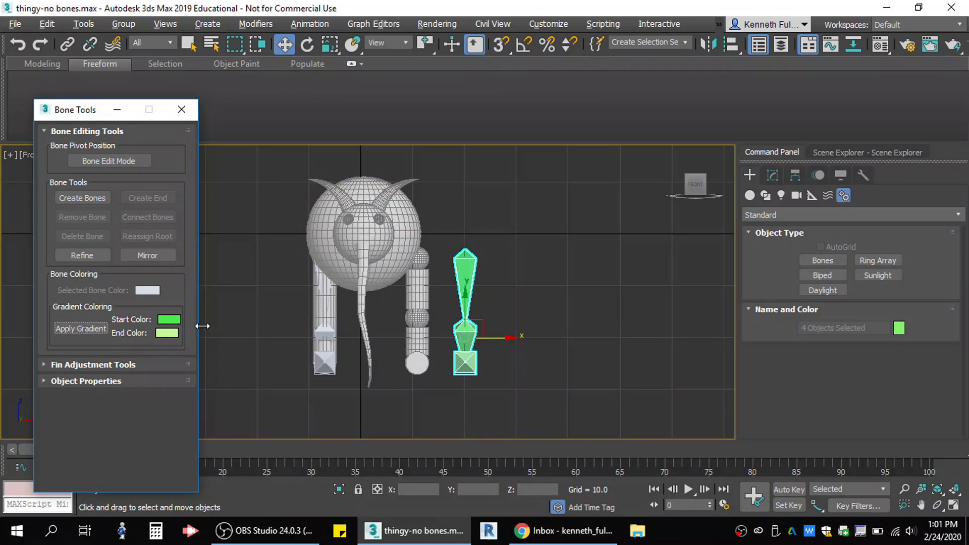
{"action": "left_click", "coordinate": [526, 262]}
{"action": "mouse_move", "coordinate": [701, 186]}
{"action": "left_mouse_down"}
{"action": "mouse_move", "coordinate": [656, 189]}
{"action": "mouse_move", "coordinate": [699, 187]}
{"action": "left_mouse_up"}
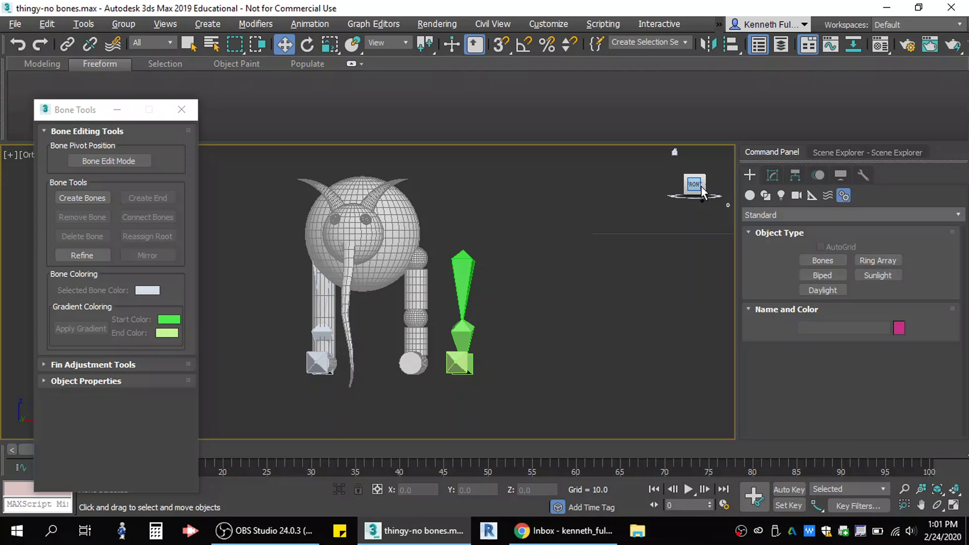
{"action": "key", "text": "ctrl+x"}
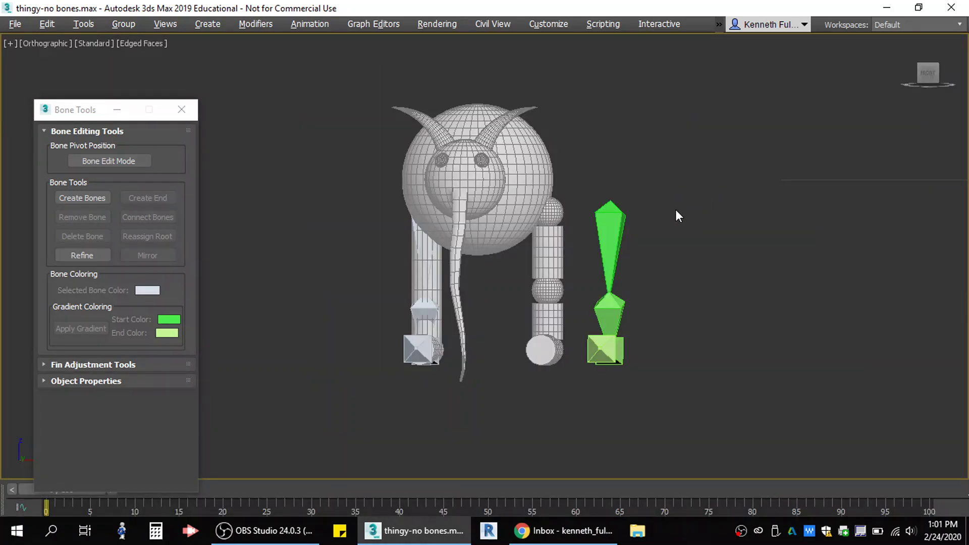
{"action": "key", "text": "ctrl+x"}
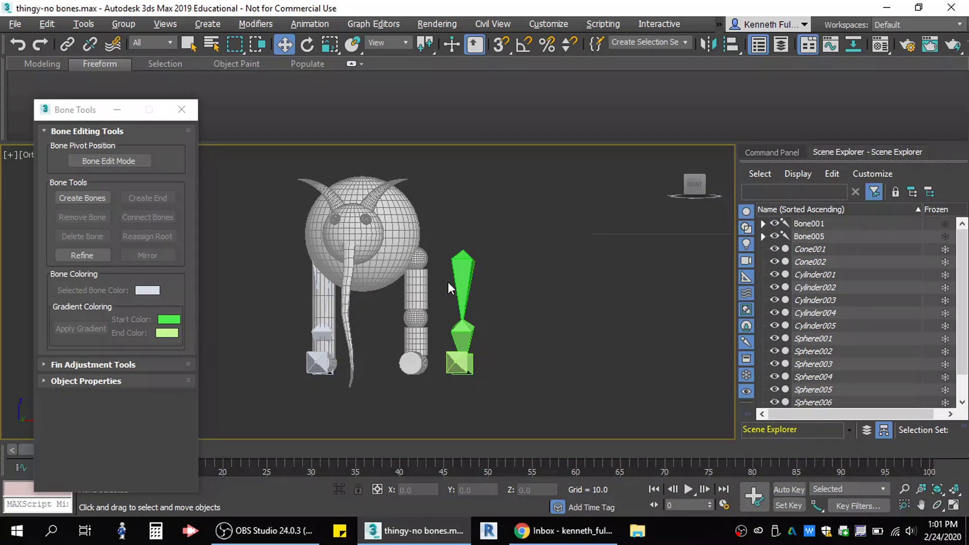
In the front view, move the four green bones about -9.3 units along X back into the leg and close Bone Tools
{"action": "key", "text": "f"}
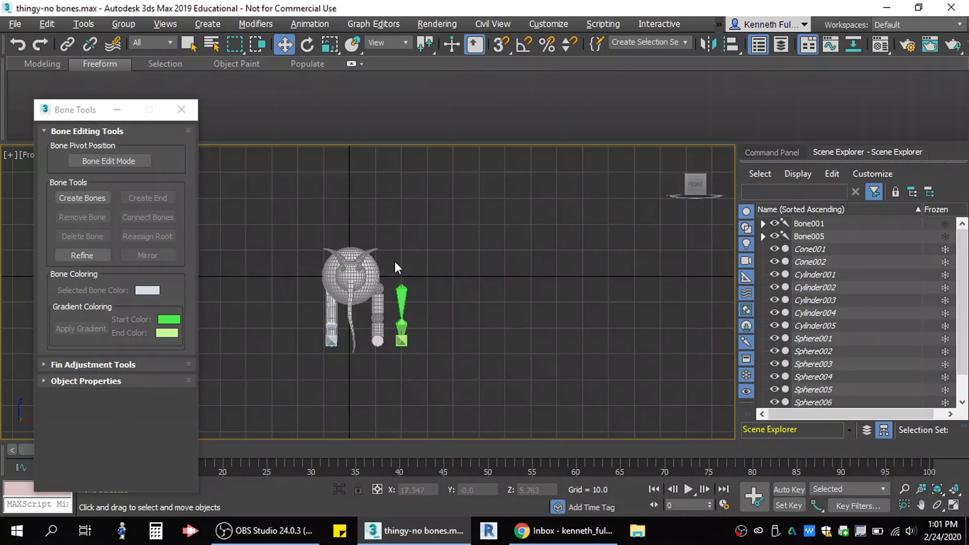
{"action": "left_click_drag", "start_coordinate": [394, 262], "coordinate": [424, 369]}
{"action": "left_click_drag", "start_coordinate": [444, 327], "coordinate": [422, 326]}
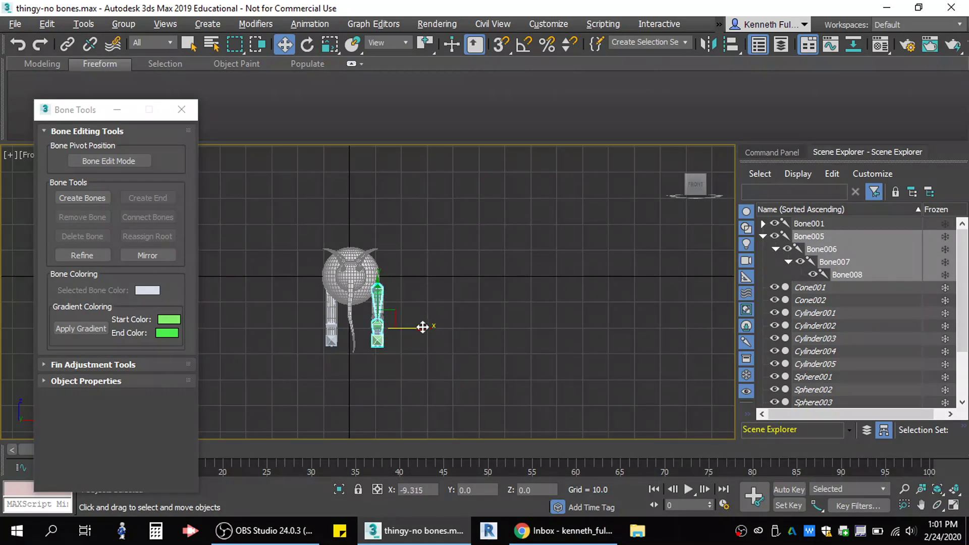
{"action": "left_click", "coordinate": [435, 308]}
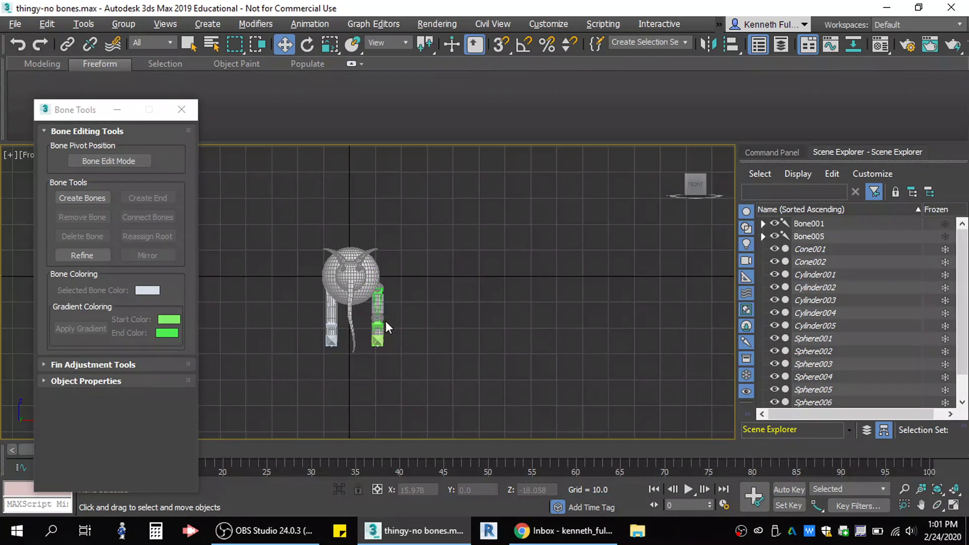
{"action": "left_click", "coordinate": [195, 113]}
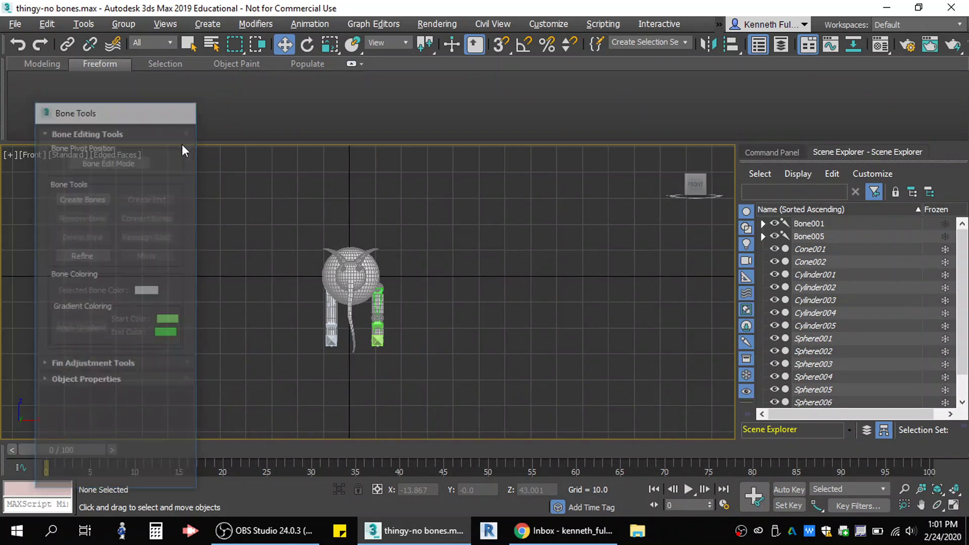
In the left view, create a bone chain from the body's center through the neck to the front of the head, finished with an end bone
{"action": "scroll", "coordinate": [355, 294], "scroll_direction": "up", "scroll_amount": 2}
{"action": "scroll", "coordinate": [355, 293], "scroll_direction": "up", "scroll_amount": 3}
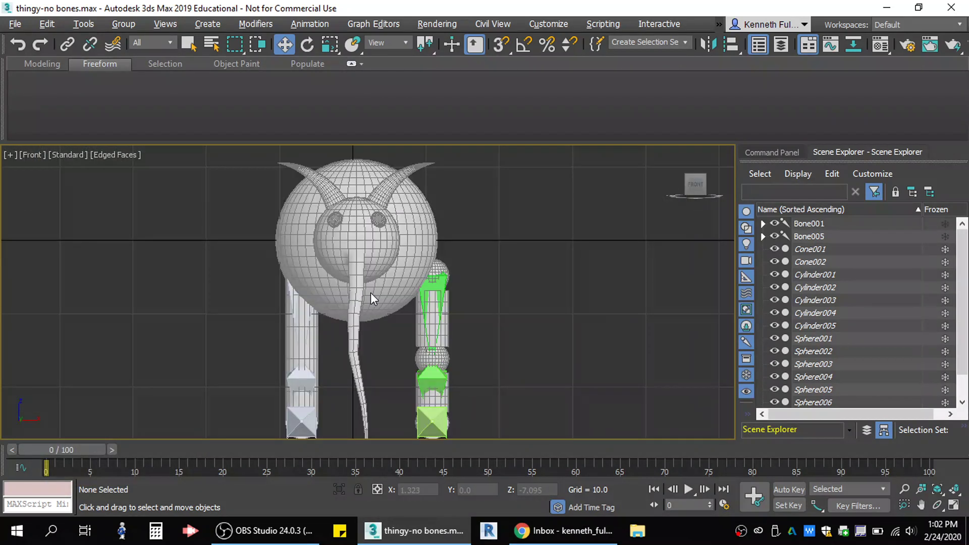
{"action": "scroll", "coordinate": [371, 292], "scroll_direction": "down", "scroll_amount": 2}
{"action": "key", "text": "l"}
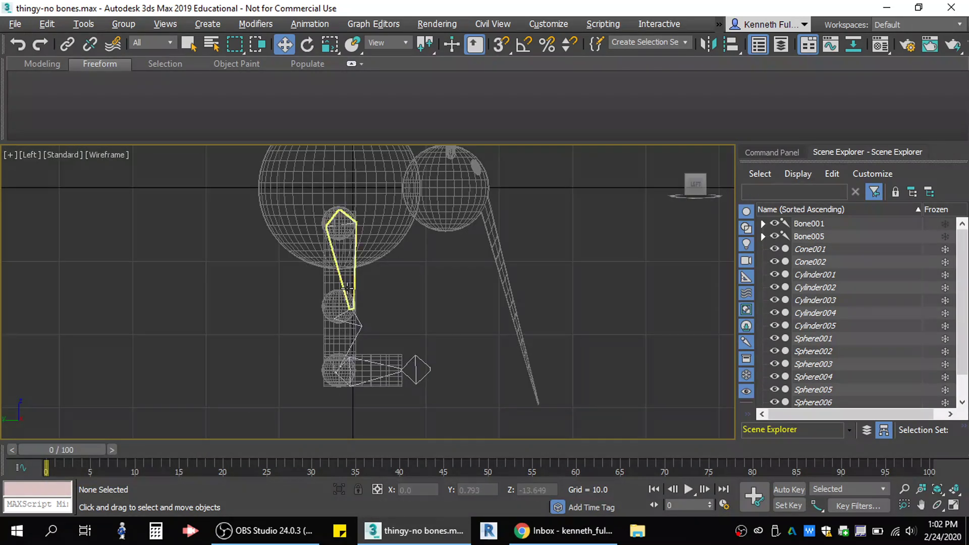
{"action": "scroll", "coordinate": [431, 325], "scroll_direction": "down", "scroll_amount": 2}
{"action": "scroll", "coordinate": [430, 325], "scroll_direction": "up", "scroll_amount": 3}
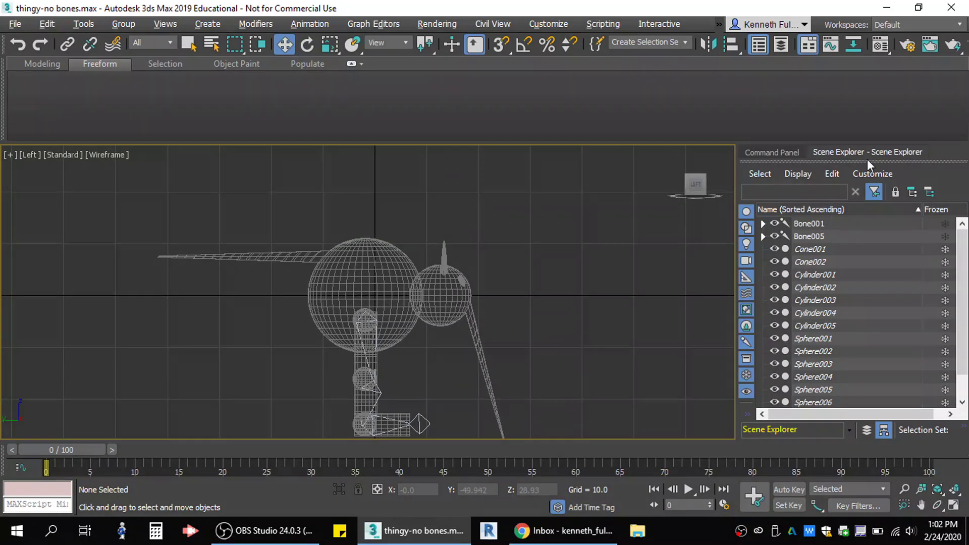
{"action": "left_click", "coordinate": [763, 156]}
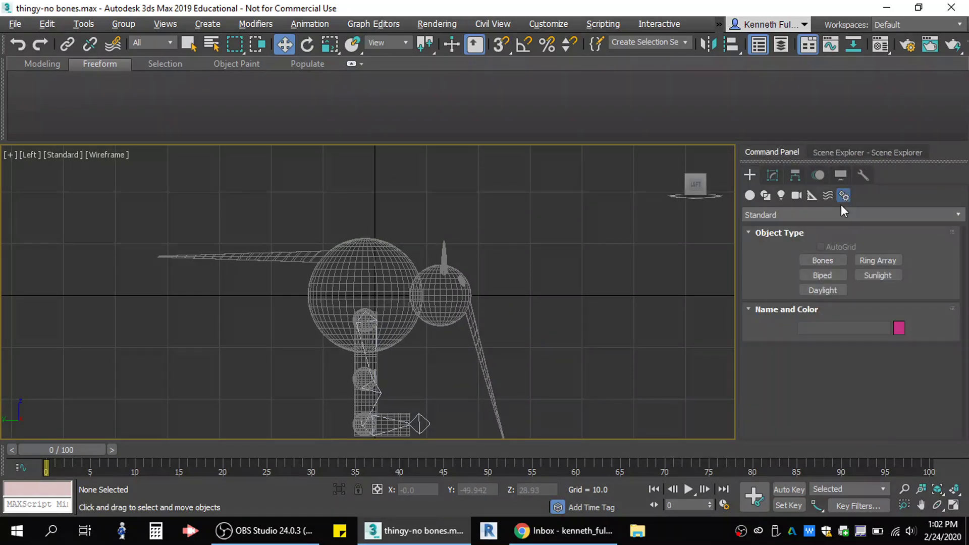
{"action": "left_click", "coordinate": [824, 260]}
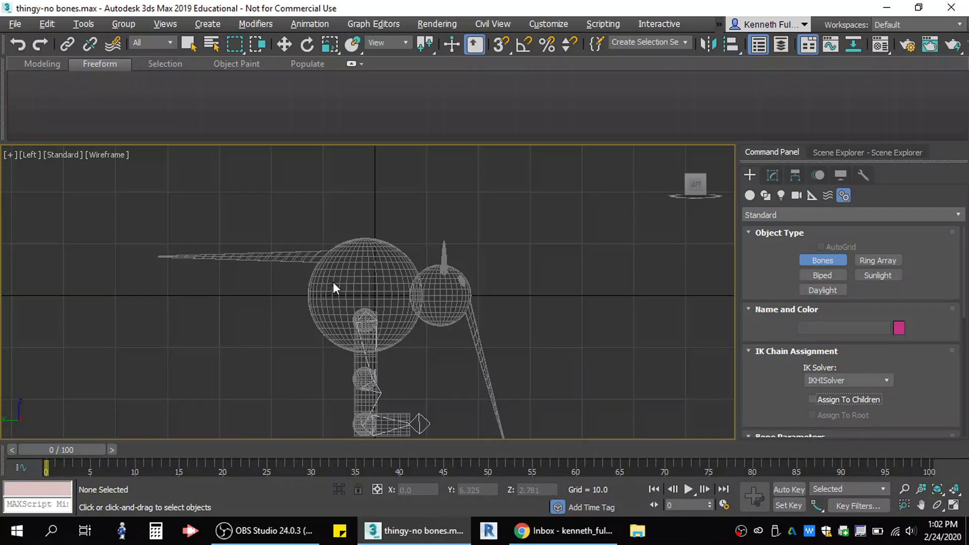
{"action": "left_click", "coordinate": [406, 290]}
{"action": "right_click", "coordinate": [367, 305]}
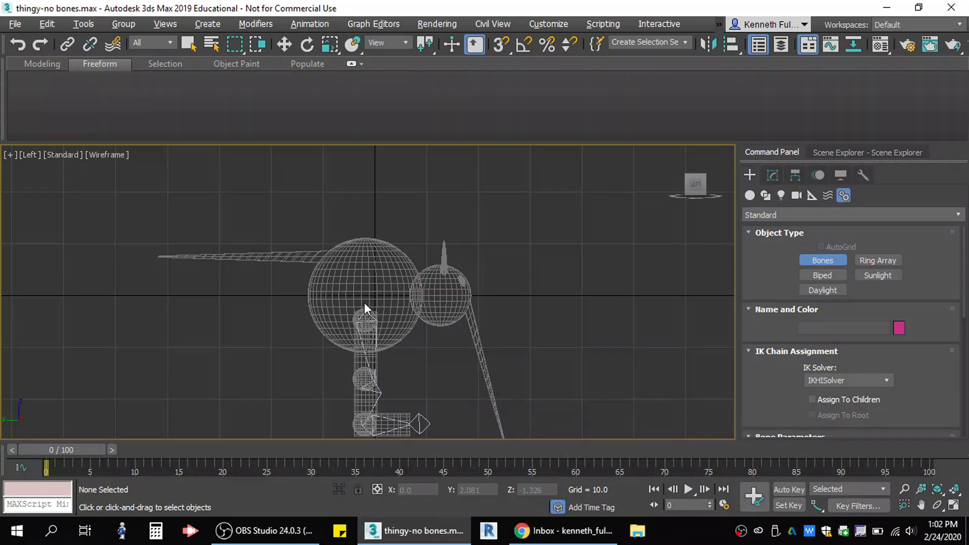
{"action": "left_click", "coordinate": [362, 303]}
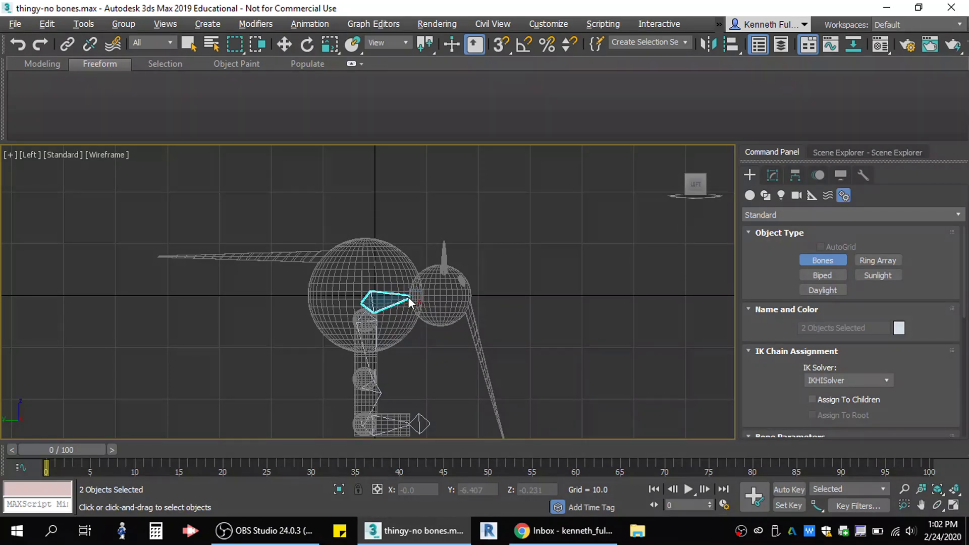
{"action": "left_click", "coordinate": [409, 297]}
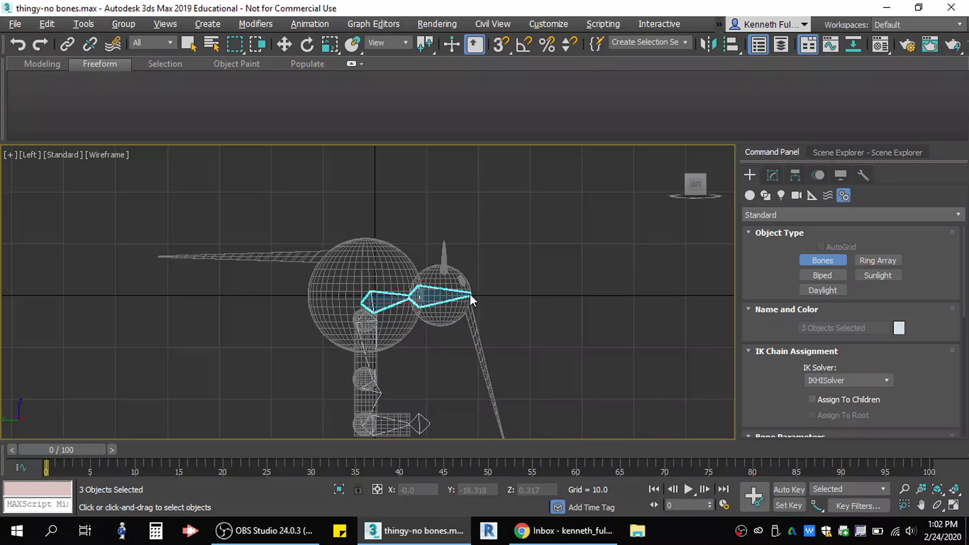
{"action": "right_click", "coordinate": [476, 294]}
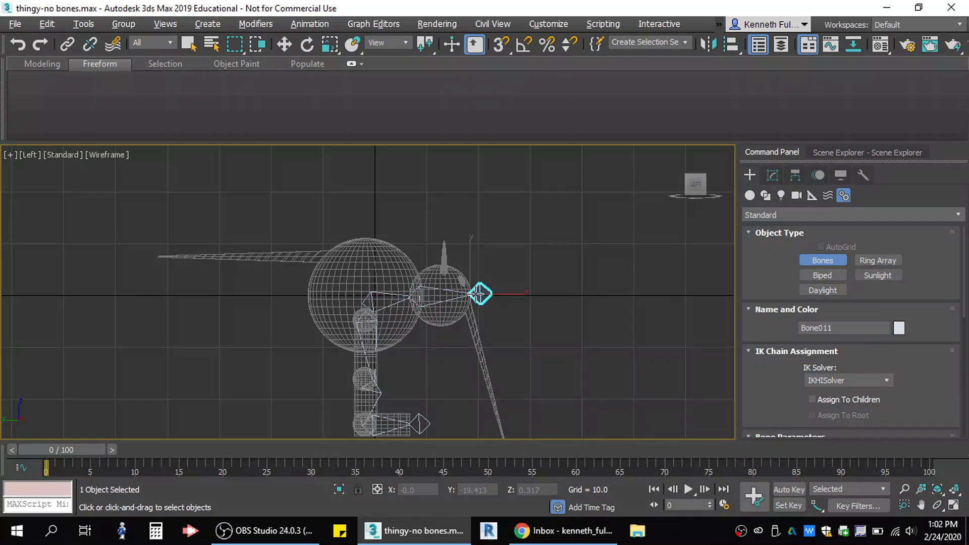
Create a chain of five bones along the tail from the body to the tip, finished with an end bone
{"action": "scroll", "coordinate": [323, 254], "scroll_direction": "up", "scroll_amount": 2}
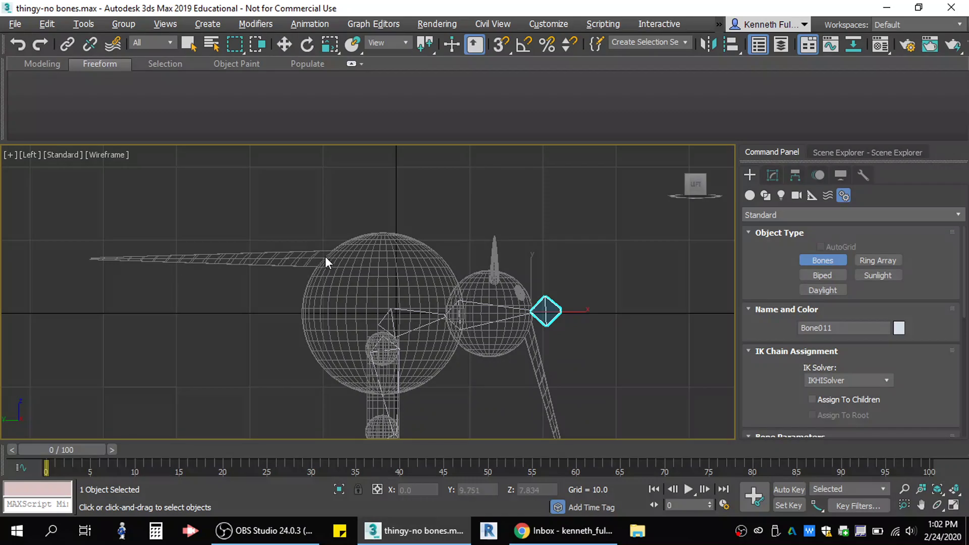
{"action": "left_click", "coordinate": [325, 257]}
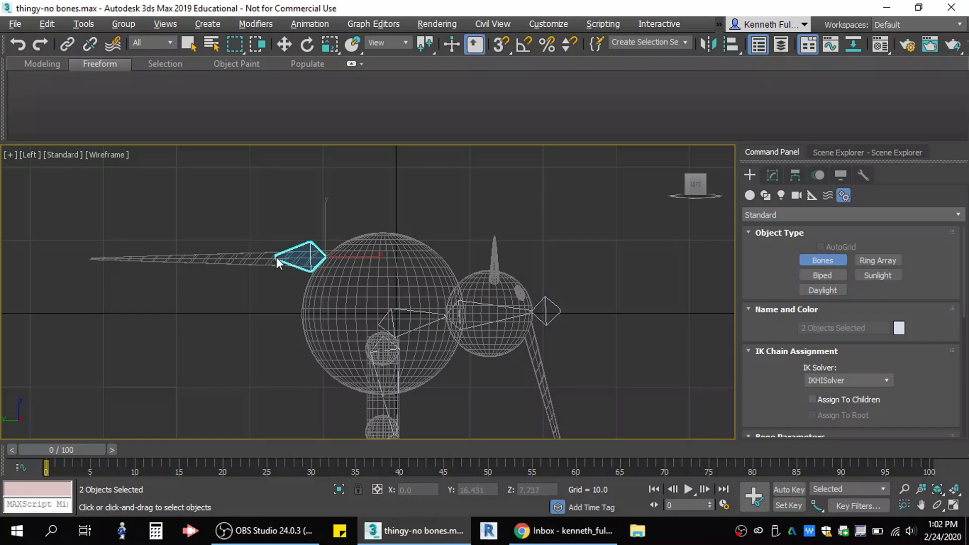
{"action": "left_click", "coordinate": [277, 256]}
{"action": "left_click", "coordinate": [229, 258]}
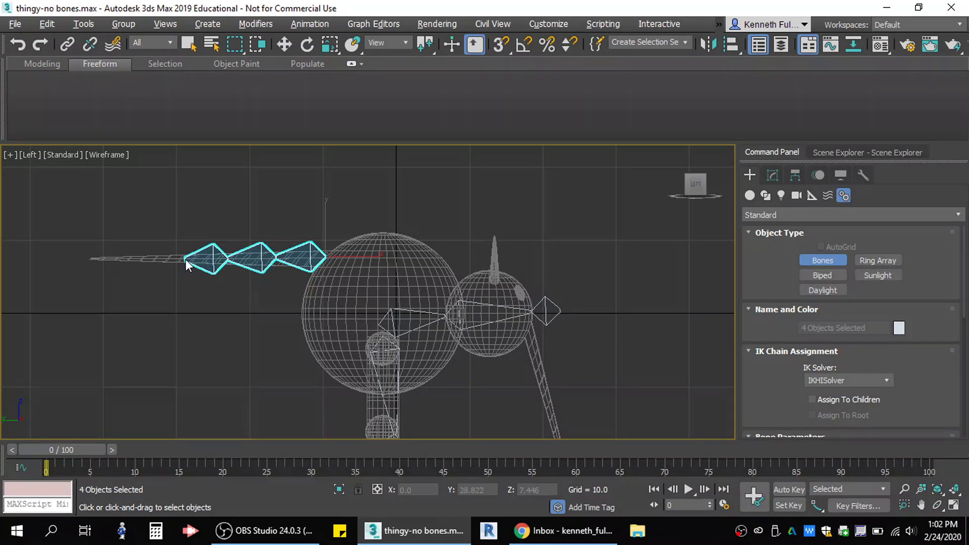
{"action": "left_click", "coordinate": [185, 259]}
{"action": "left_click", "coordinate": [140, 258]}
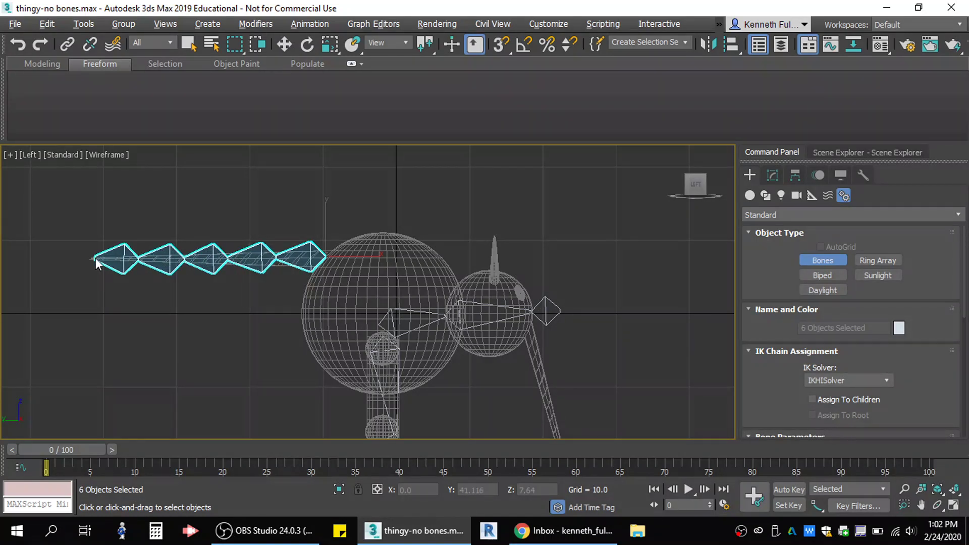
{"action": "right_click", "coordinate": [93, 263]}
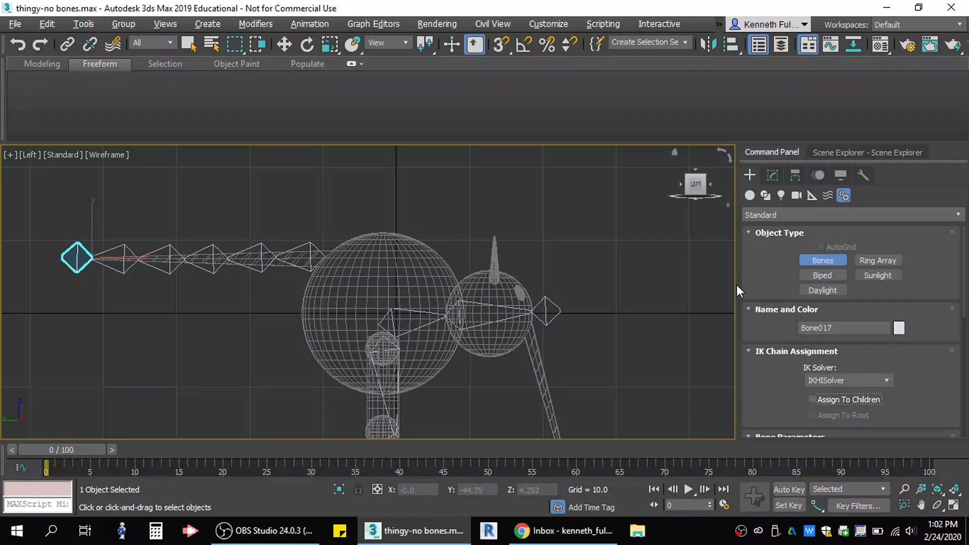
{"action": "key", "text": "w"}
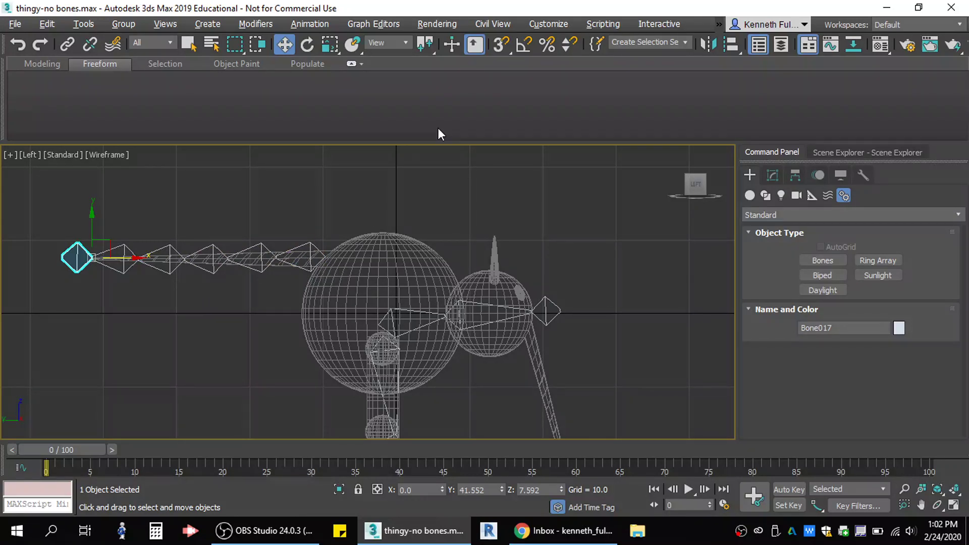
Set the first tail bone to width 2.68 and height 1.6, and the second tail bone to width 2.4 and height 1.68
{"action": "left_click", "coordinate": [292, 261]}
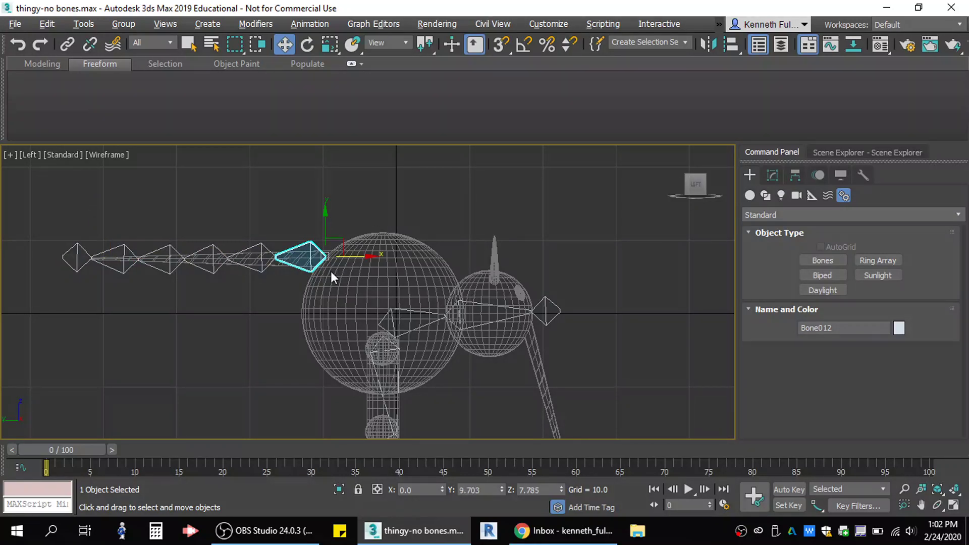
{"action": "left_click", "coordinate": [773, 175]}
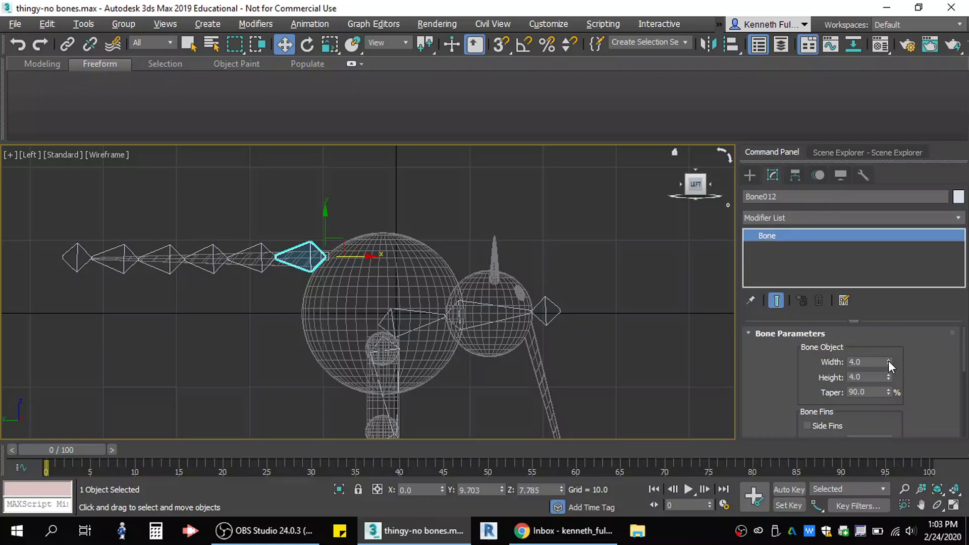
{"action": "left_click_drag", "start_coordinate": [888, 361], "coordinate": [890, 417]}
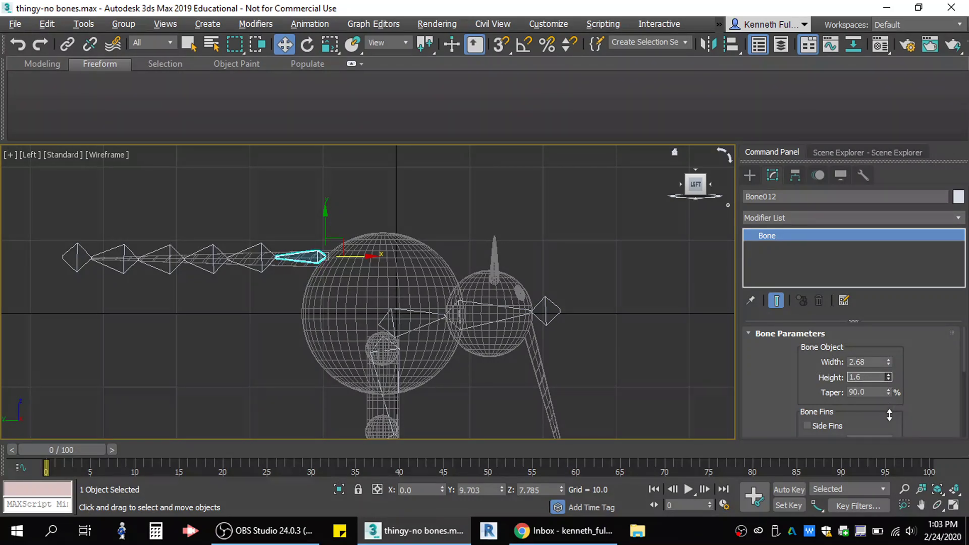
{"action": "left_click", "coordinate": [258, 259]}
{"action": "left_click_drag", "start_coordinate": [890, 362], "coordinate": [894, 415]}
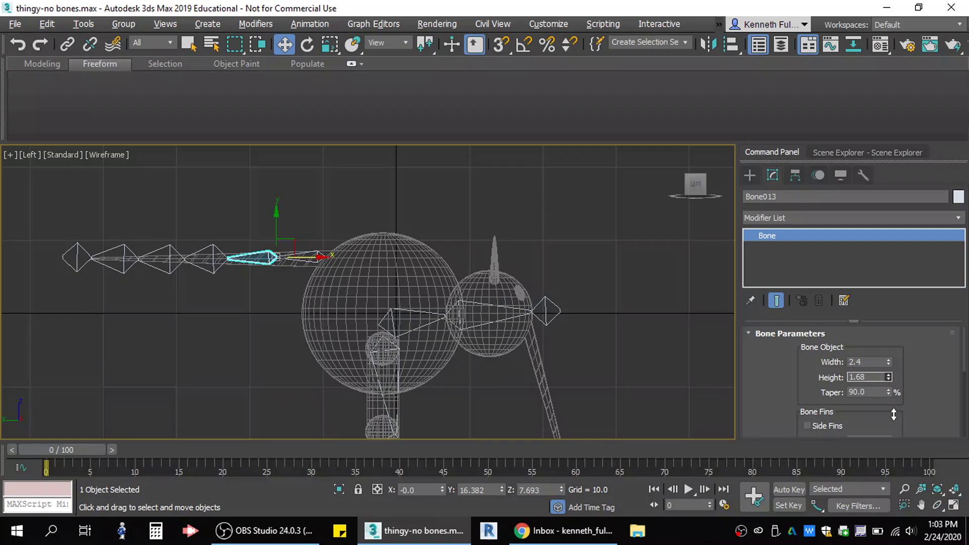
Reduce the width of the second tail bone and select the third tail bone
{"action": "left_click_drag", "start_coordinate": [890, 359], "coordinate": [890, 382]}
{"action": "left_click", "coordinate": [213, 273]}
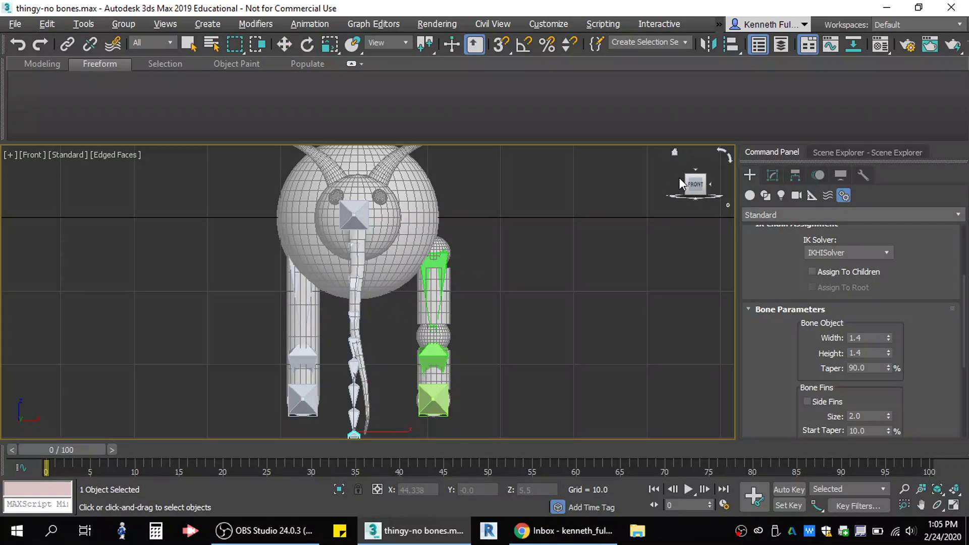
In the front view, rotate the trunk bone at the start of the sideways bend so the chain follows the trunk mesh
{"action": "mouse_move", "coordinate": [696, 185]}
{"action": "left_mouse_down"}
{"action": "mouse_move", "coordinate": [720, 187]}
{"action": "mouse_move", "coordinate": [712, 200]}
{"action": "mouse_move", "coordinate": [677, 190]}
{"action": "mouse_move", "coordinate": [707, 190]}
{"action": "mouse_move", "coordinate": [696, 191]}
{"action": "left_mouse_up"}
{"action": "mouse_move", "coordinate": [367, 286]}
{"action": "middle_mouse_down", "text": "alt"}
{"action": "mouse_move", "coordinate": [367, 268]}
{"action": "mouse_move", "coordinate": [367, 291]}
{"action": "middle_mouse_up", "text": "alt"}
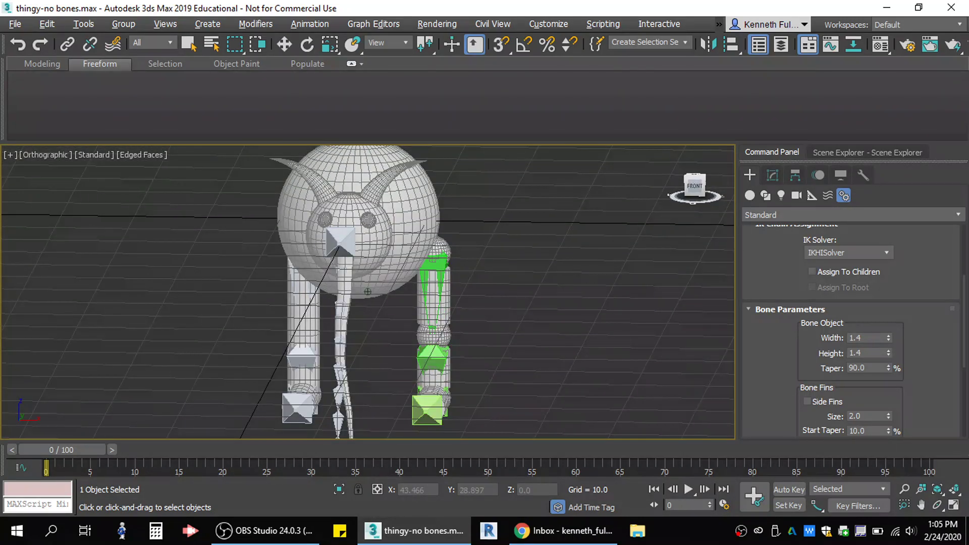
{"action": "key", "text": "f"}
{"action": "scroll", "coordinate": [344, 320], "scroll_direction": "up", "scroll_amount": 6}
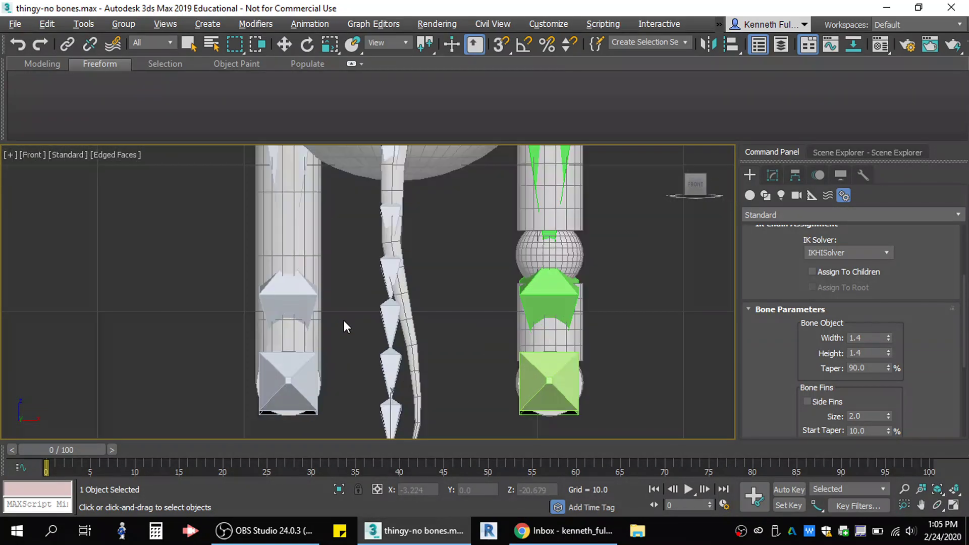
{"action": "left_click", "coordinate": [391, 273], "text": "ctrl"}
{"action": "key", "text": "ctrl+z"}
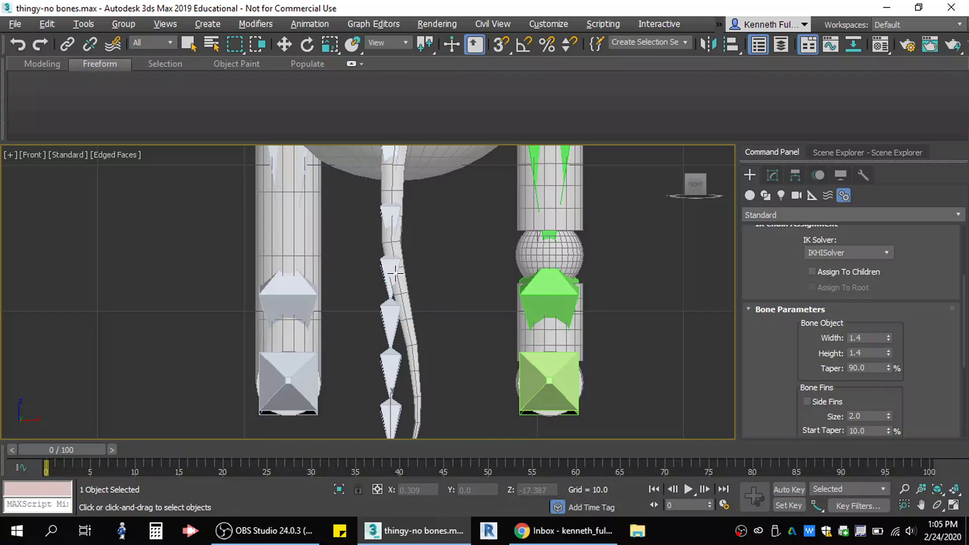
{"action": "key", "text": "w"}
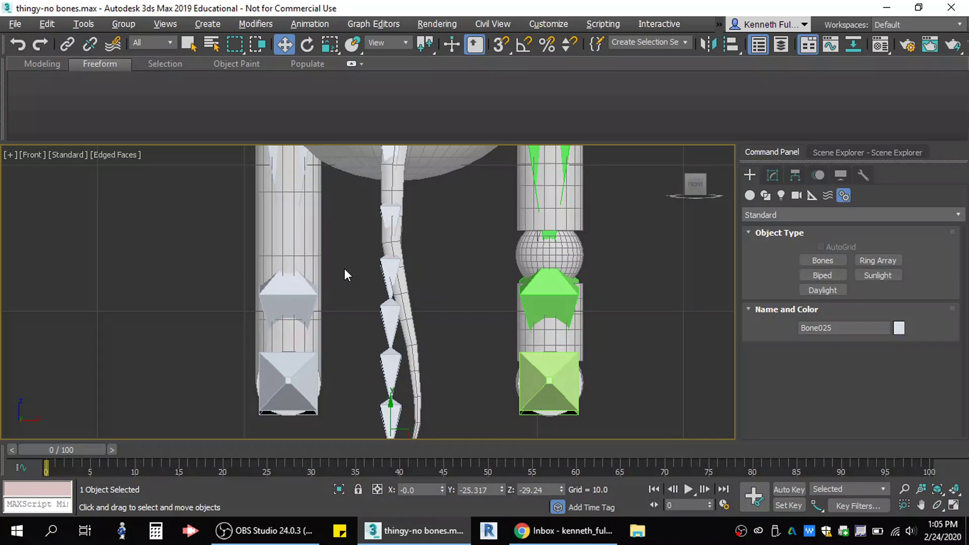
{"action": "key", "text": "e"}
{"action": "left_click", "coordinate": [391, 273]}
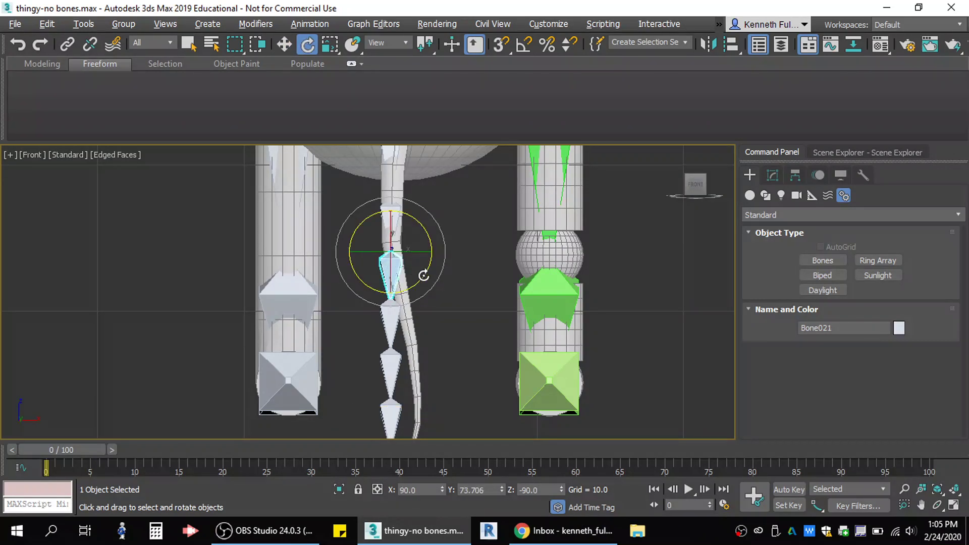
{"action": "mouse_move", "coordinate": [424, 275]}
{"action": "left_mouse_down"}
{"action": "mouse_move", "coordinate": [435, 250]}
{"action": "mouse_move", "coordinate": [433, 287]}
{"action": "left_mouse_up"}
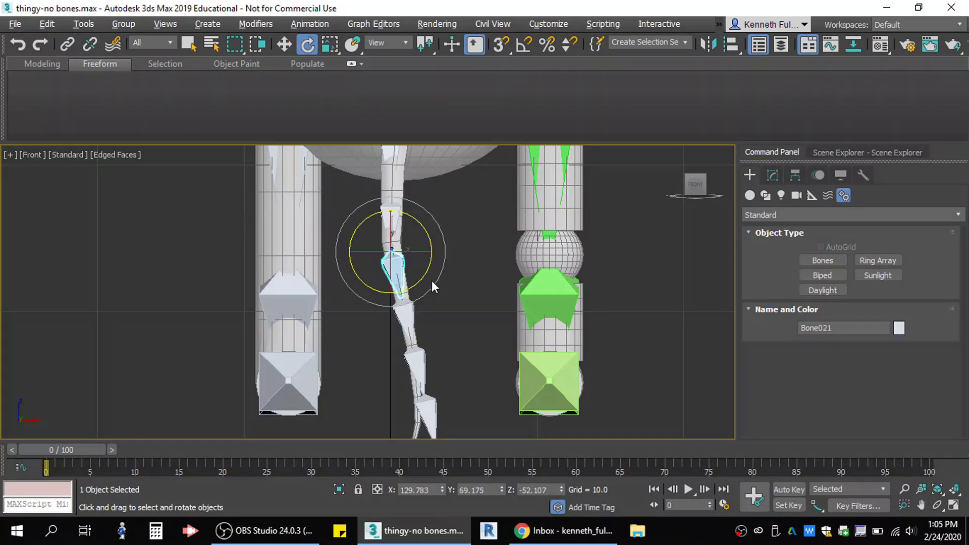
Rotate the last two trunk bones before the end bone back inward to follow the trunk's tip
{"action": "left_click", "coordinate": [415, 360]}
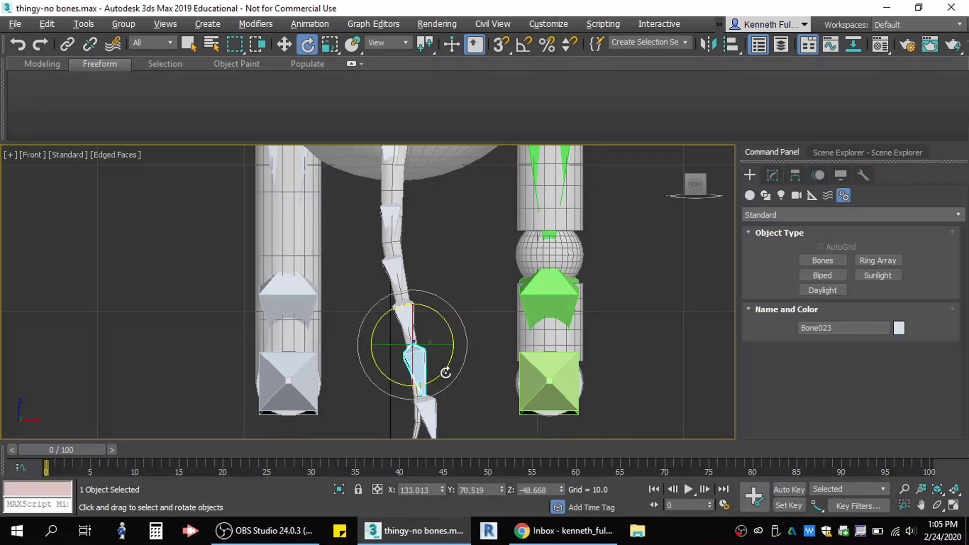
{"action": "left_click_drag", "start_coordinate": [446, 373], "coordinate": [434, 378]}
{"action": "middle_click_drag", "start_coordinate": [458, 411], "coordinate": [447, 342]}
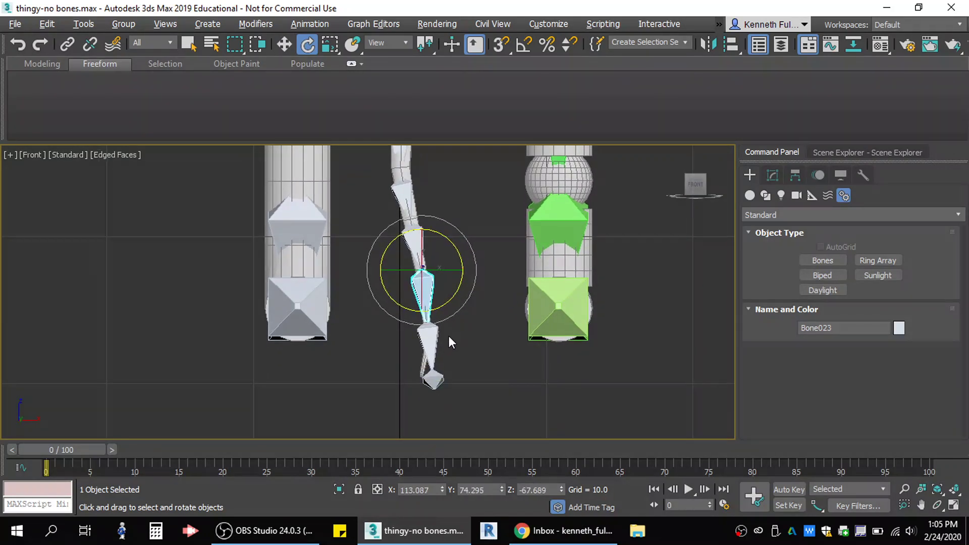
{"action": "left_click", "coordinate": [435, 348]}
{"action": "left_click_drag", "start_coordinate": [445, 358], "coordinate": [430, 362]}
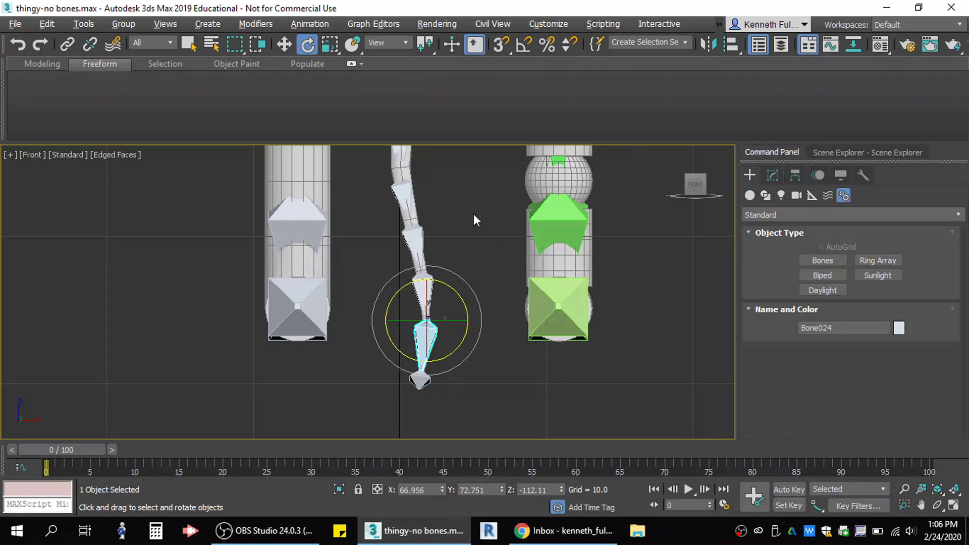
In the top view, rotate the third tail bone sideways toward the curve of the tail mesh
{"action": "key", "text": "l"}
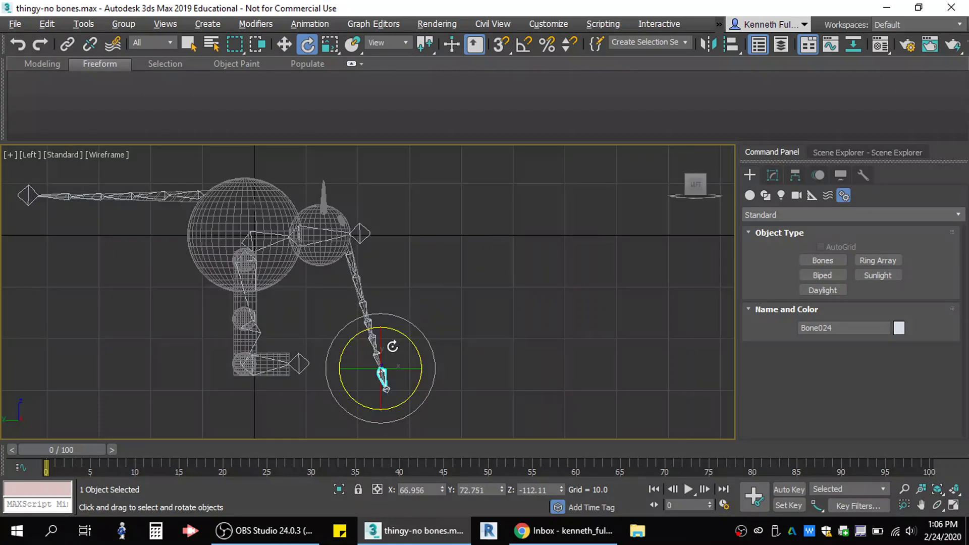
{"action": "scroll", "coordinate": [395, 346], "scroll_direction": "up", "scroll_amount": 4}
{"action": "middle_click_drag", "start_coordinate": [410, 266], "coordinate": [701, 275]}
{"action": "middle_click_drag", "start_coordinate": [220, 229], "coordinate": [386, 376]}
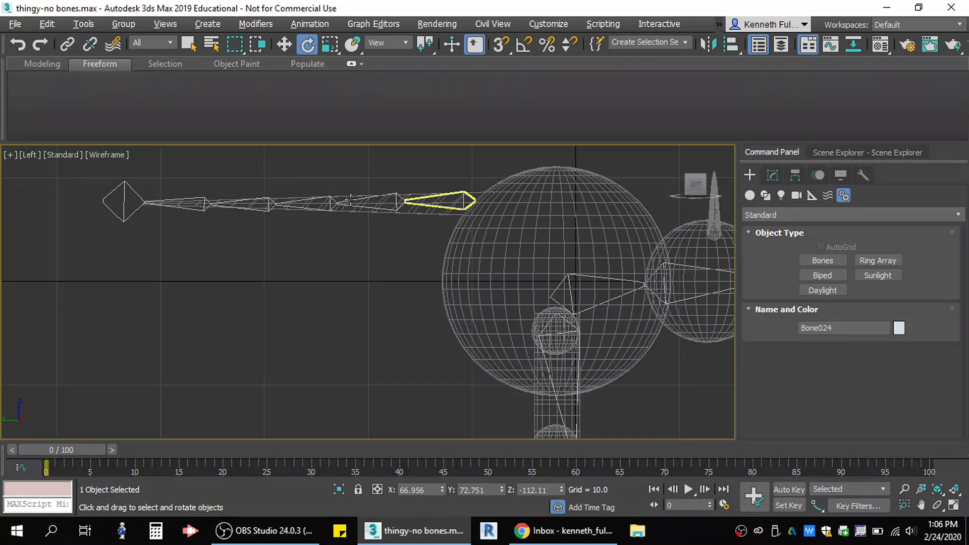
{"action": "key", "text": "t"}
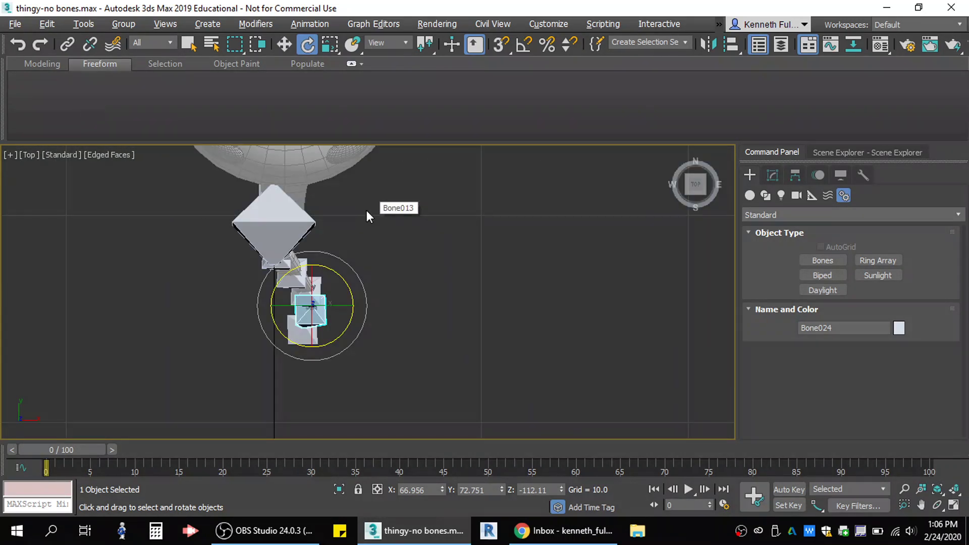
{"action": "scroll", "coordinate": [332, 187], "scroll_direction": "up", "scroll_amount": 2}
{"action": "scroll", "coordinate": [384, 376], "scroll_direction": "down", "scroll_amount": 5}
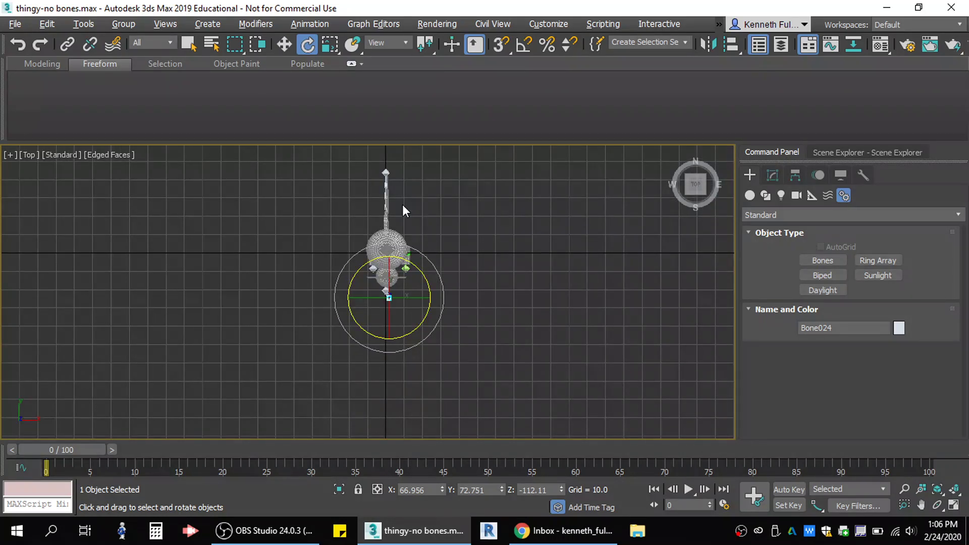
{"action": "scroll", "coordinate": [402, 205], "scroll_direction": "up", "scroll_amount": 8}
{"action": "middle_click_drag", "start_coordinate": [431, 192], "coordinate": [367, 304]}
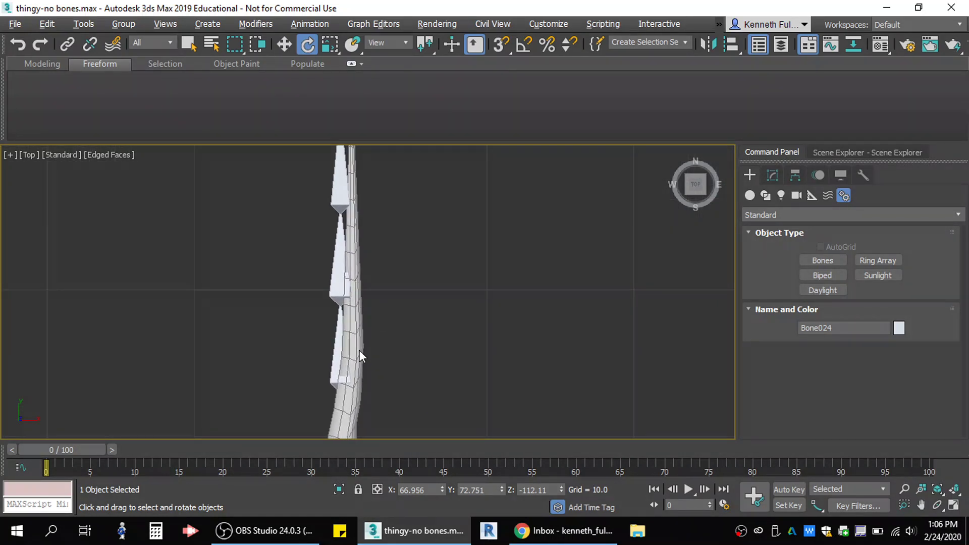
{"action": "left_click", "coordinate": [337, 358]}
{"action": "left_click_drag", "start_coordinate": [375, 360], "coordinate": [379, 363]}
Rotate the second tail bone about 8 degrees into the tail's bend and turn the third tail bone back in line with the mesh
{"action": "scroll", "coordinate": [449, 351], "scroll_direction": "up", "scroll_amount": 2}
{"action": "middle_click_drag", "start_coordinate": [449, 351], "coordinate": [453, 224]}
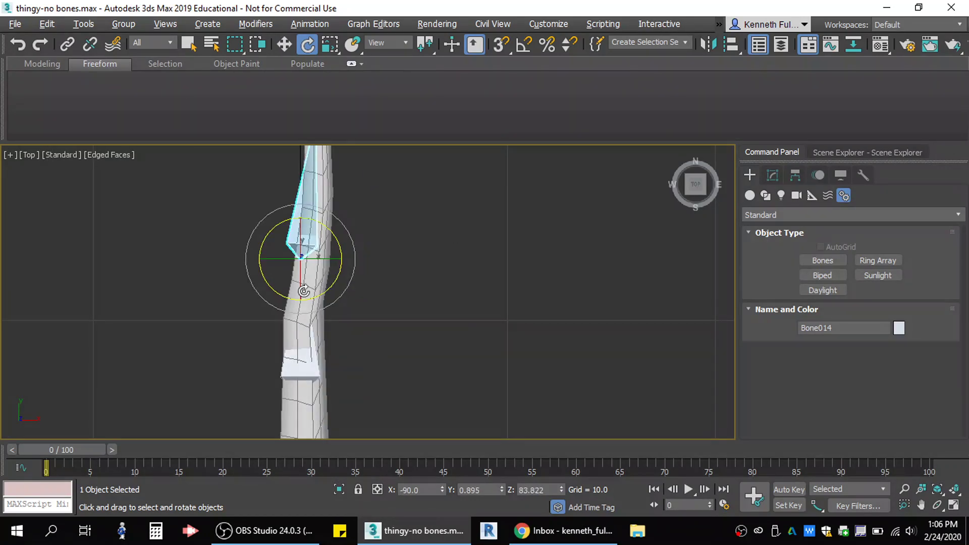
{"action": "left_click", "coordinate": [307, 353]}
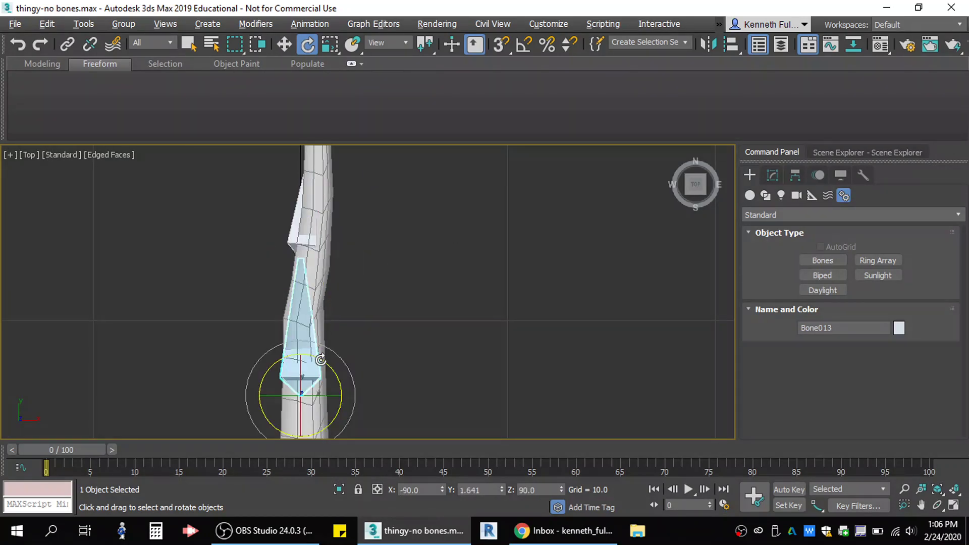
{"action": "left_click_drag", "start_coordinate": [317, 353], "coordinate": [322, 337]}
{"action": "left_click", "coordinate": [326, 227]}
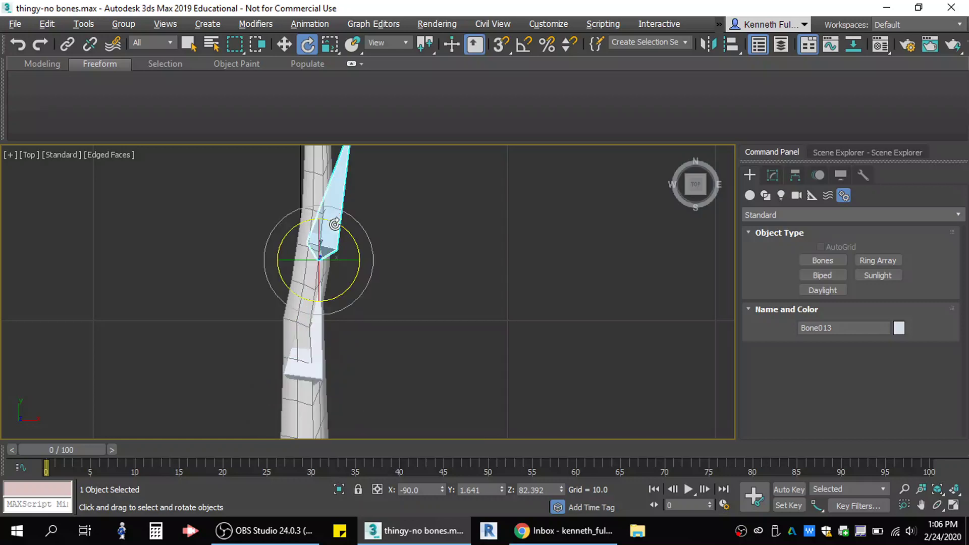
{"action": "left_click_drag", "start_coordinate": [347, 230], "coordinate": [324, 216]}
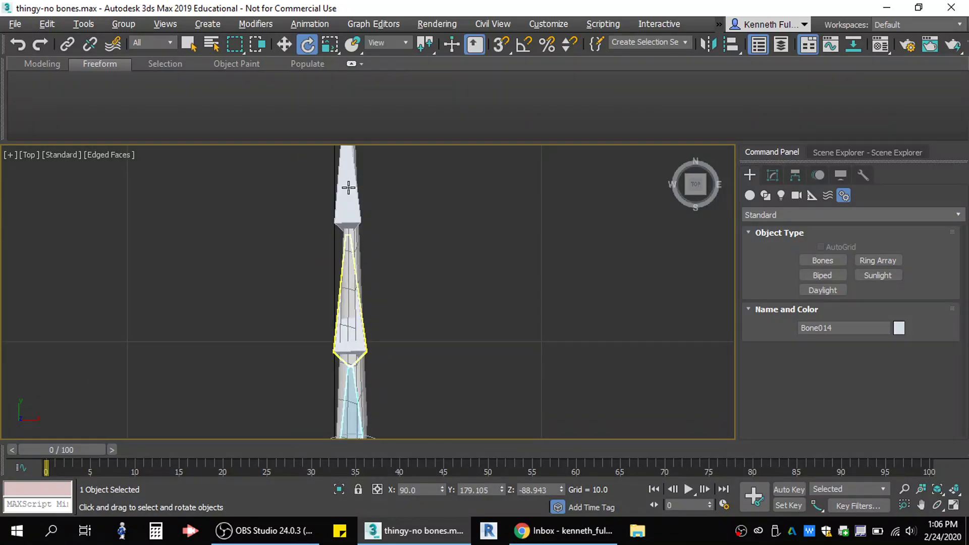
{"action": "middle_click_drag", "start_coordinate": [391, 194], "coordinate": [383, 294]}
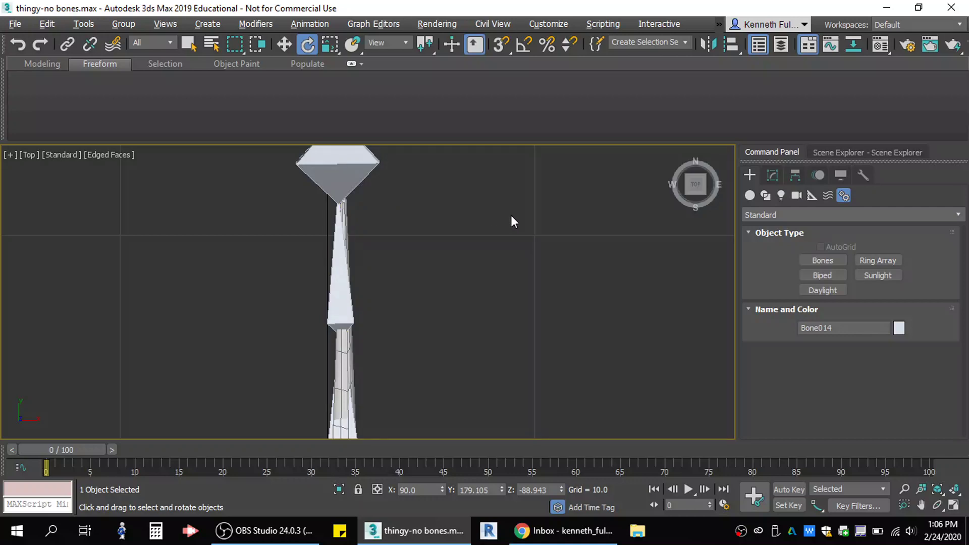
In the left view, rotate the last tail bone about 3 degrees downward to align with the tail's tip, and clear the selection
{"action": "key", "text": "l"}
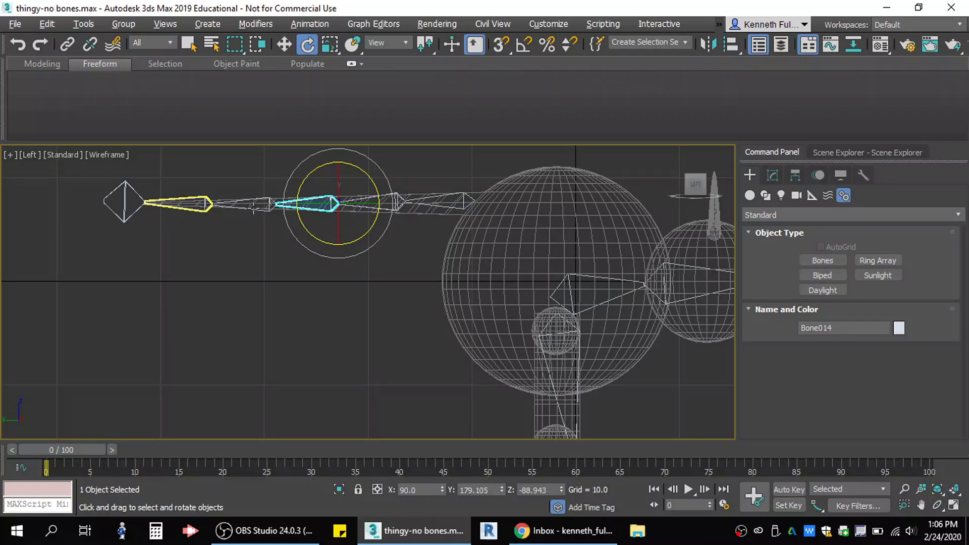
{"action": "left_click", "coordinate": [184, 203]}
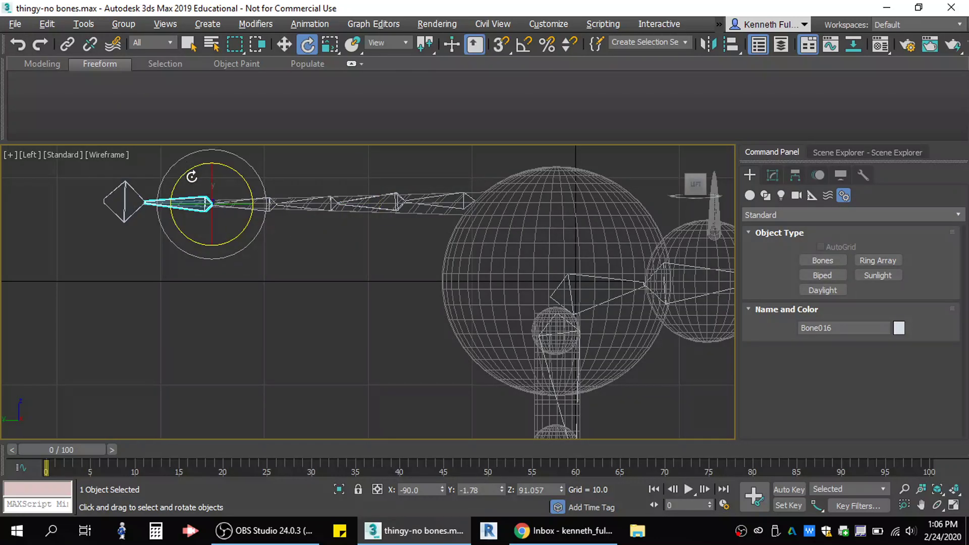
{"action": "left_click_drag", "start_coordinate": [189, 167], "coordinate": [178, 169]}
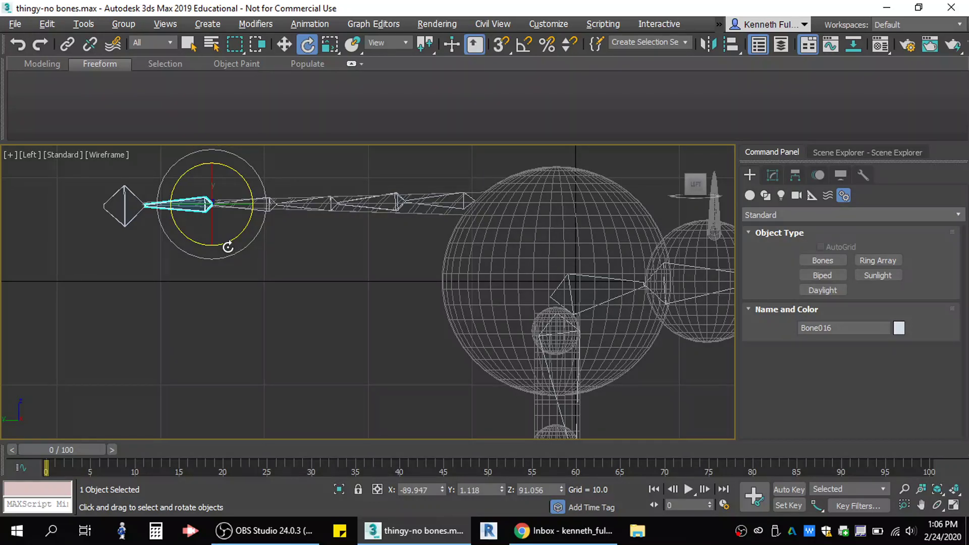
{"action": "key", "text": "t"}
{"action": "left_click", "coordinate": [376, 254]}
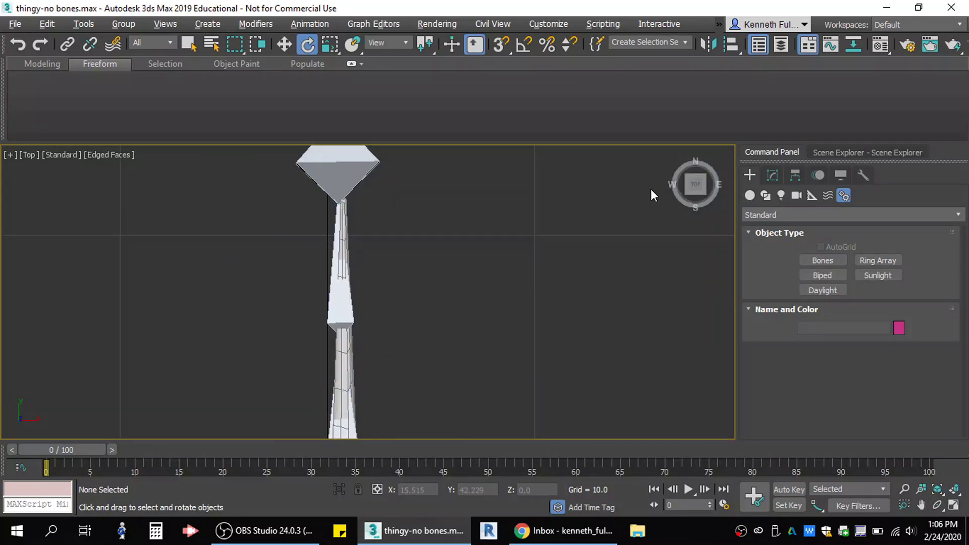
Examine the whole creature from several angles to check how the tail, trunk, head and leg bones fit the mesh
{"action": "scroll", "coordinate": [560, 256], "scroll_direction": "down", "scroll_amount": 8}
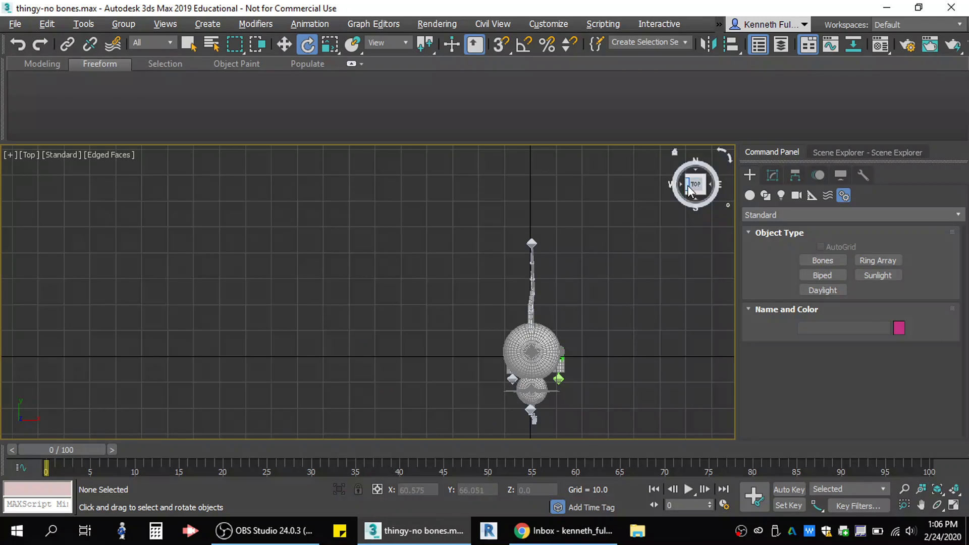
{"action": "left_click_drag", "start_coordinate": [690, 192], "coordinate": [657, 212]}
{"action": "middle_click_drag", "start_coordinate": [403, 359], "coordinate": [179, 316]}
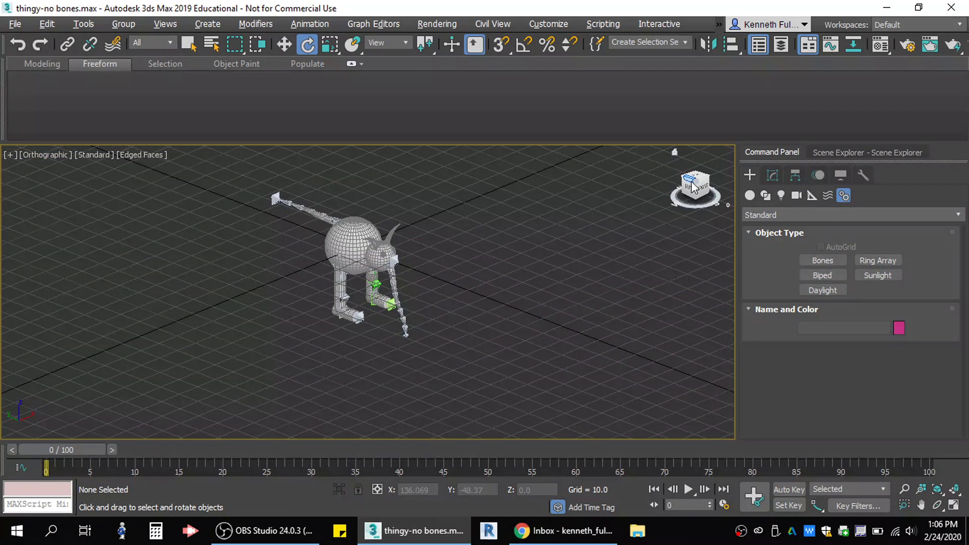
{"action": "left_click_drag", "start_coordinate": [693, 187], "coordinate": [459, 248]}
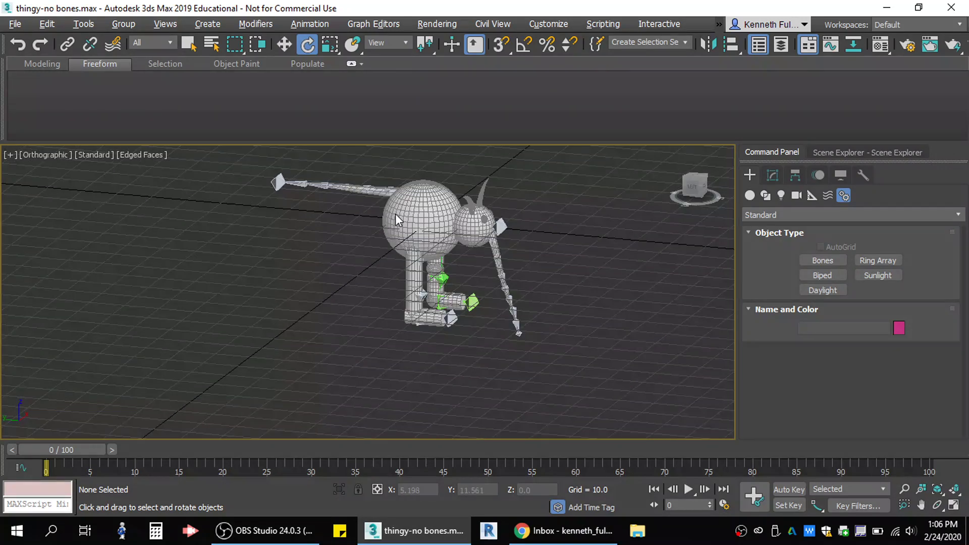
{"action": "scroll", "coordinate": [395, 214], "scroll_direction": "up", "scroll_amount": 8}
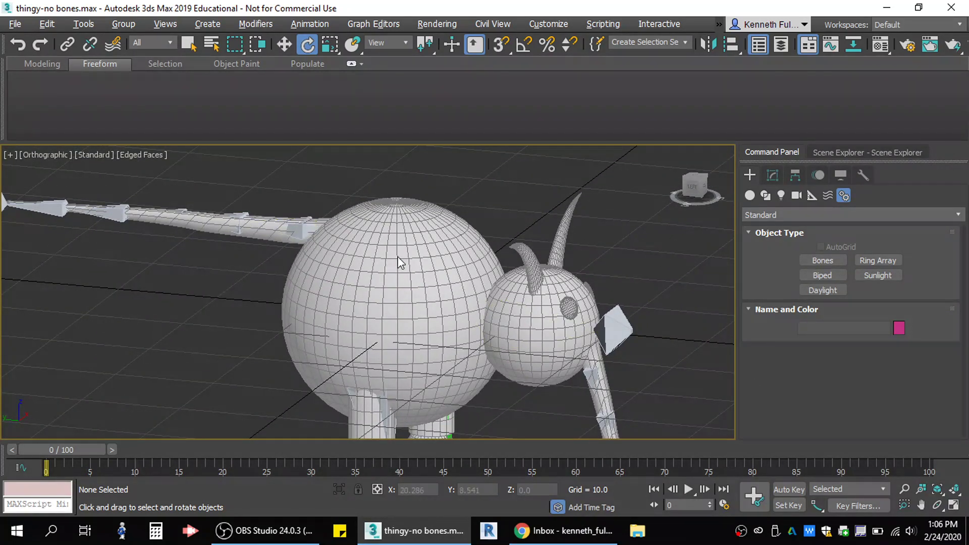
{"action": "scroll", "coordinate": [325, 301], "scroll_direction": "down", "scroll_amount": 4}
{"action": "middle_click_drag", "start_coordinate": [259, 357], "coordinate": [260, 268]}
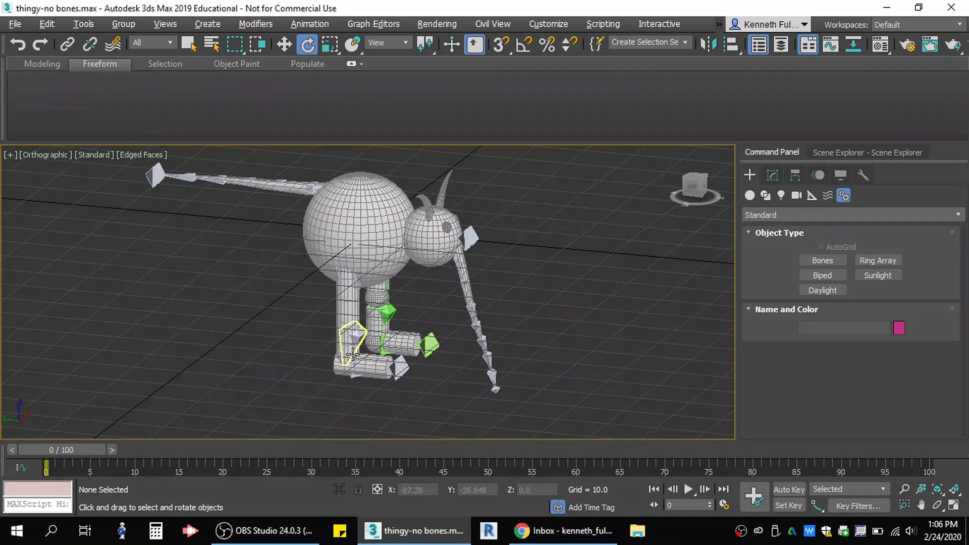